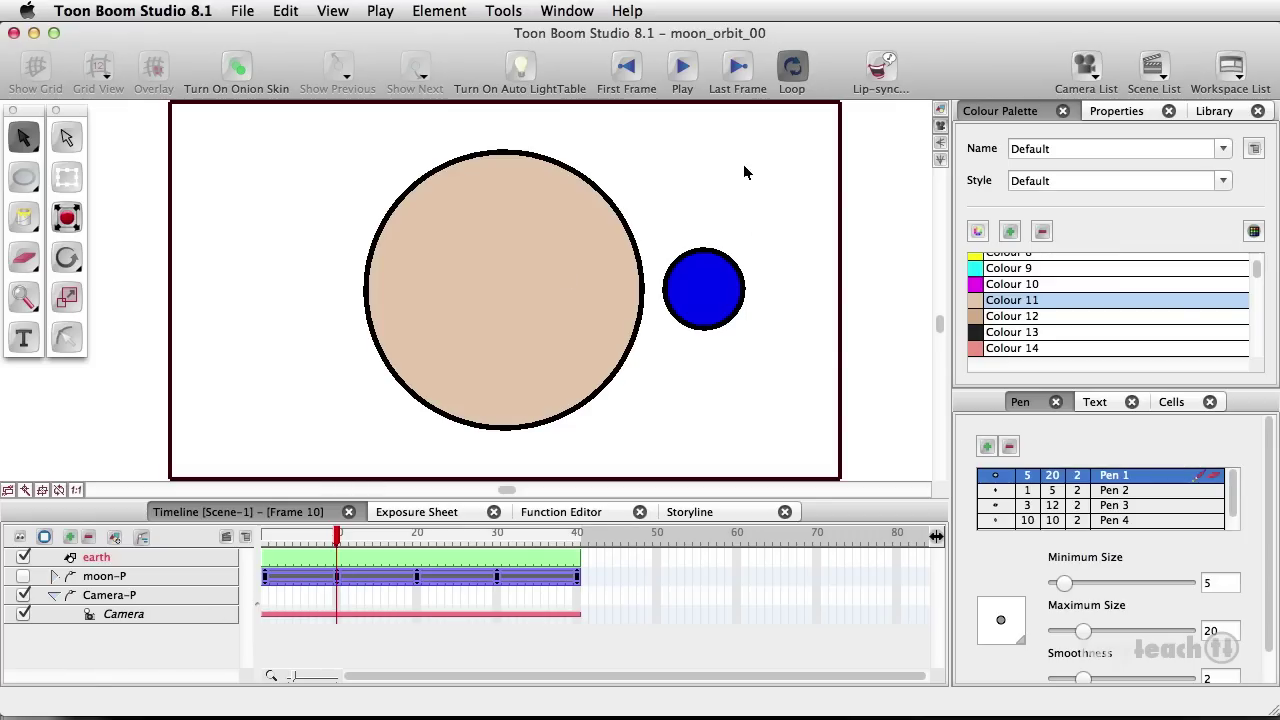
# Preview the finished orbit animation, then create a new project named moon_orbit_01
pyautogui.click(681, 70)
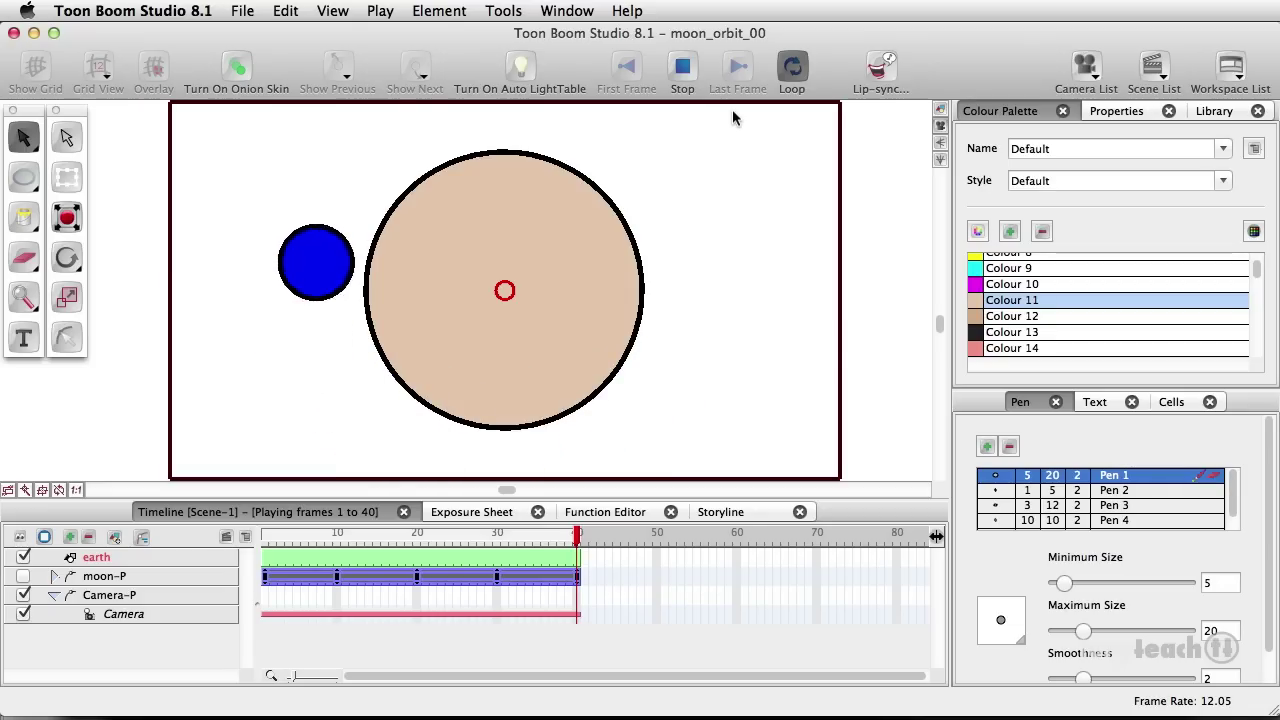
pyautogui.click(684, 80)
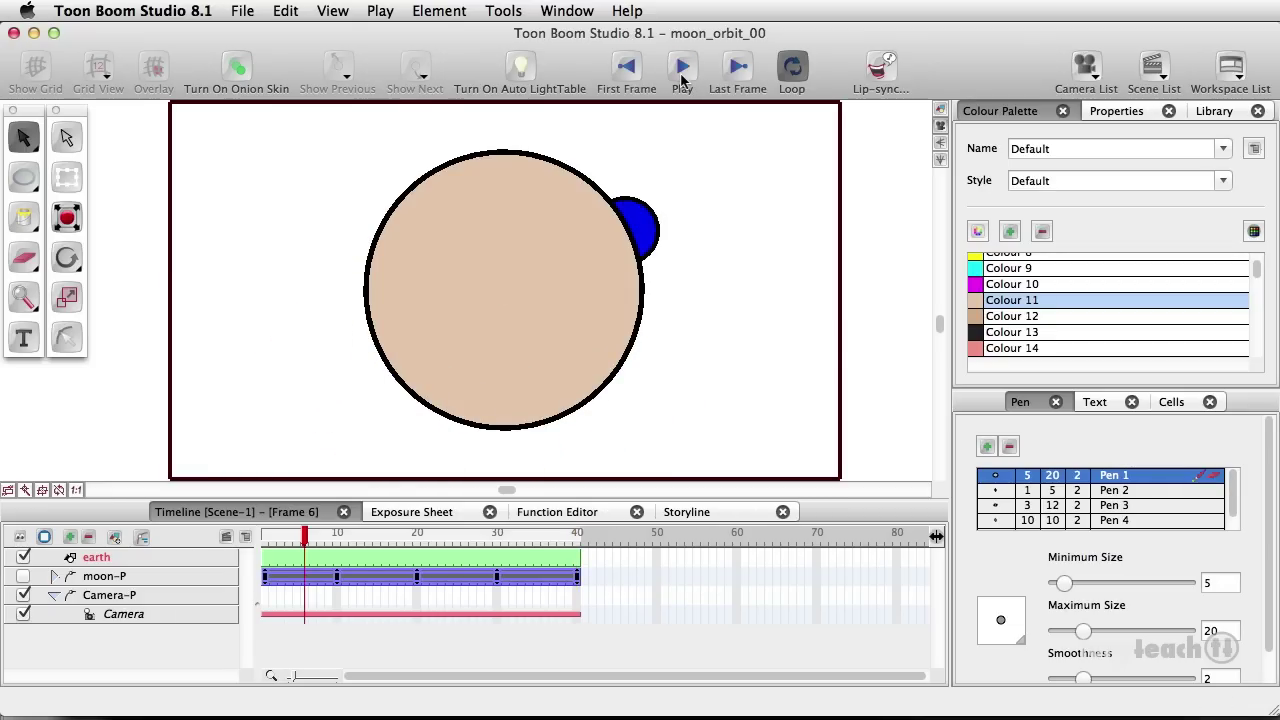
pyautogui.press('super+n')
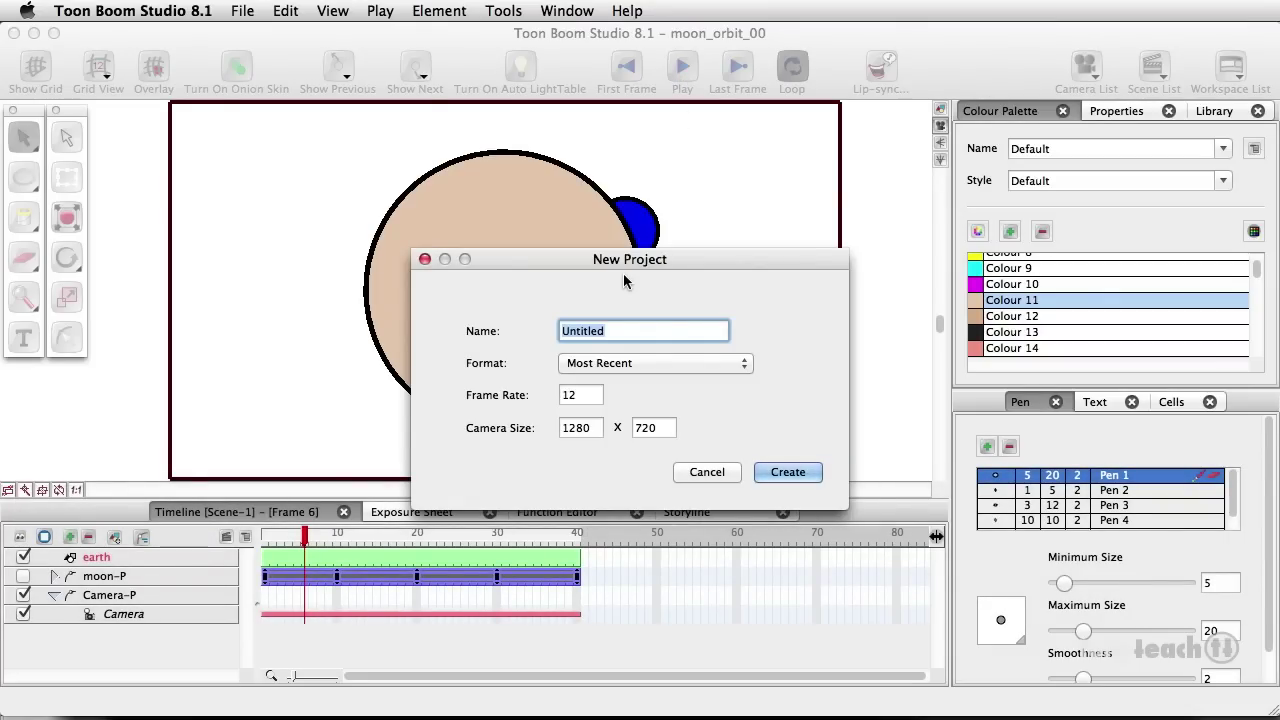
pyautogui.write('moon_orbit_01')
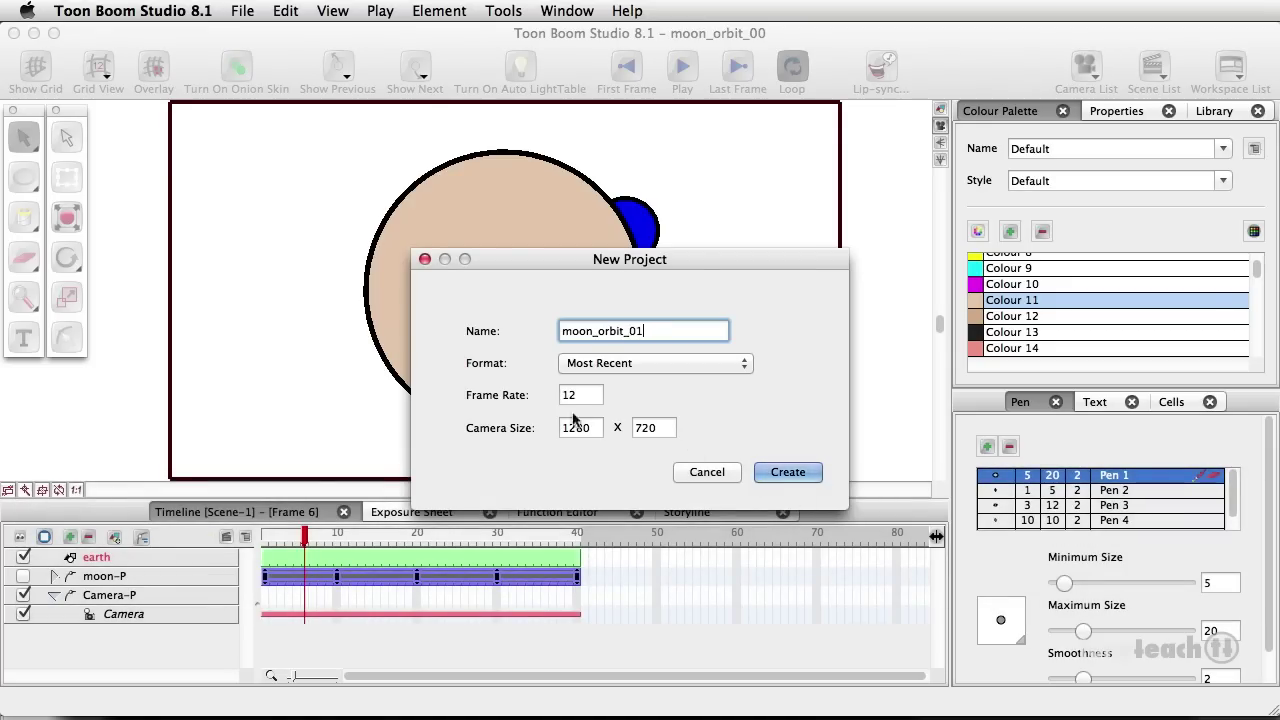
pyautogui.click(780, 478)
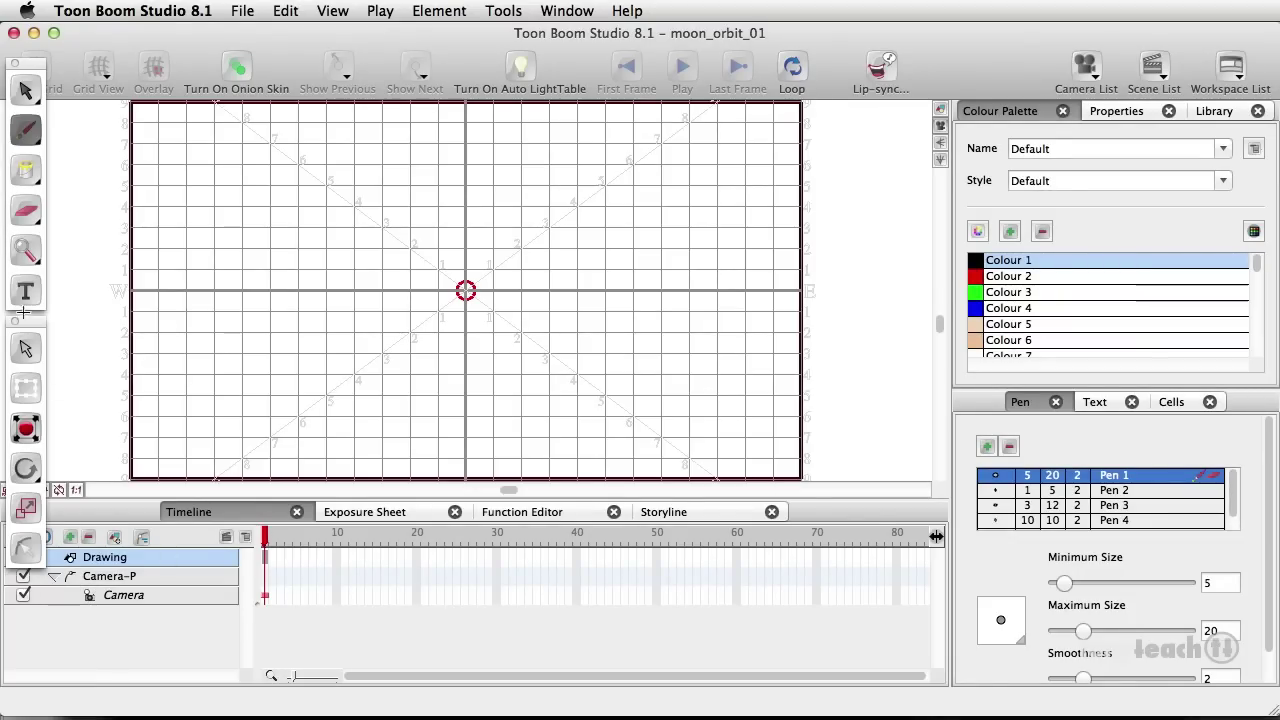
# Float the transform and drawing toolbars and show the field grid over the stage
pyautogui.moveTo(20, 324); pyautogui.dragTo(90, 122)
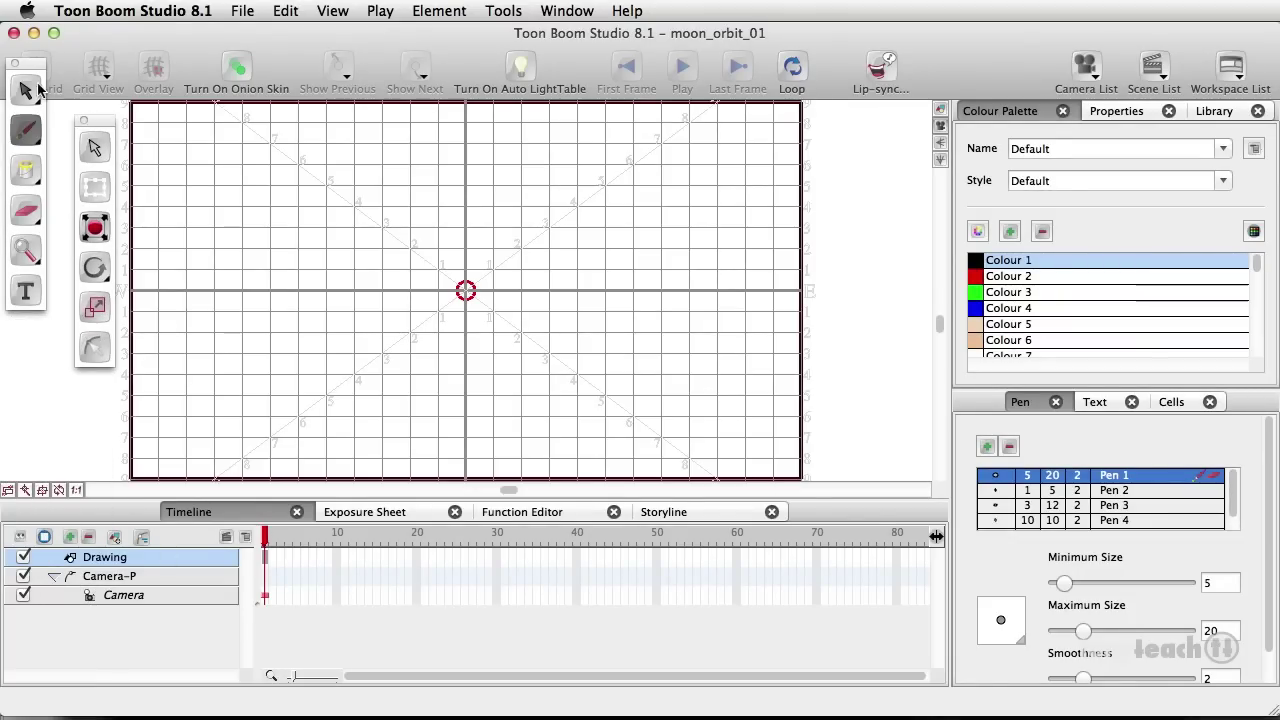
pyautogui.moveTo(33, 70); pyautogui.dragTo(61, 133)
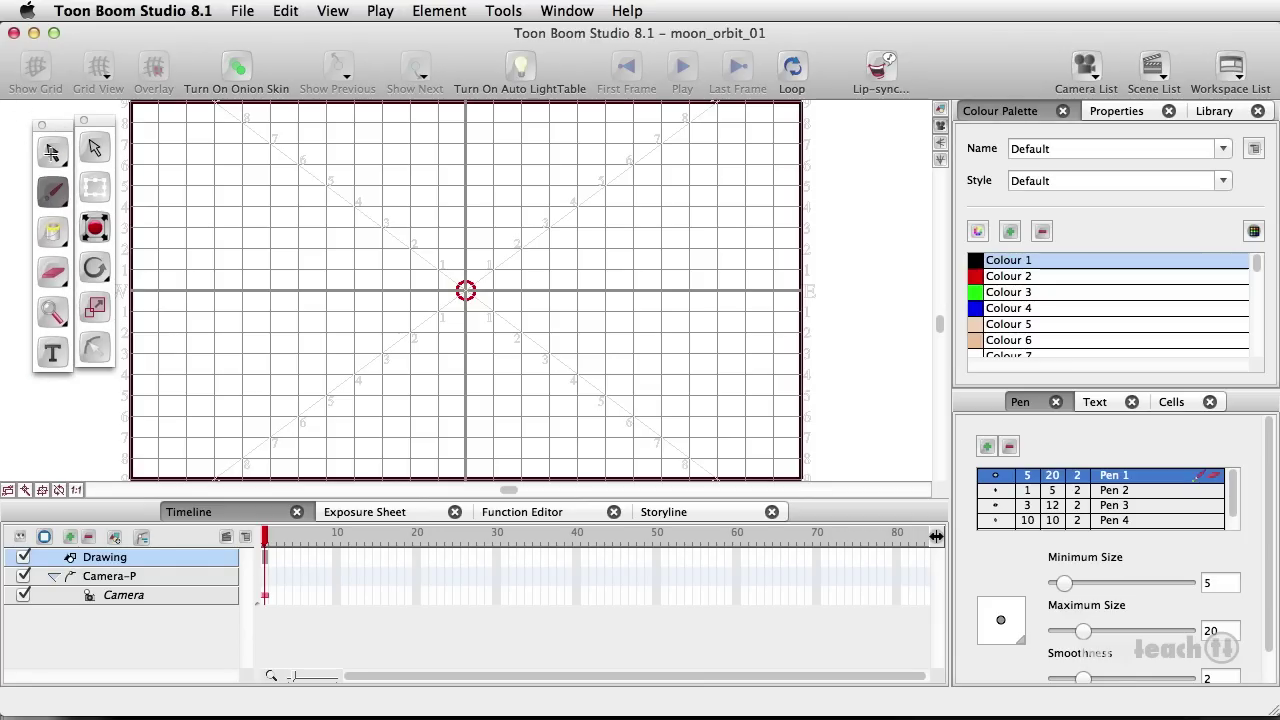
pyautogui.click(52, 152)
pyautogui.click(35, 66)
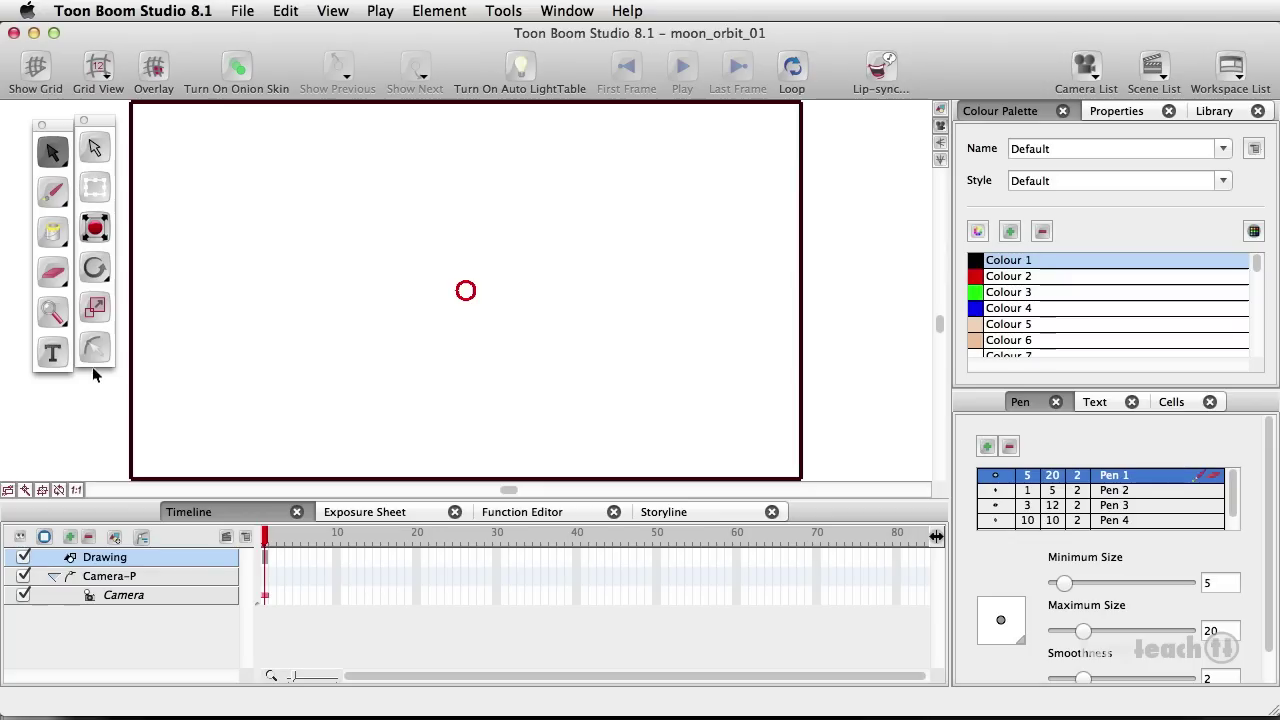
pyautogui.click(34, 52)
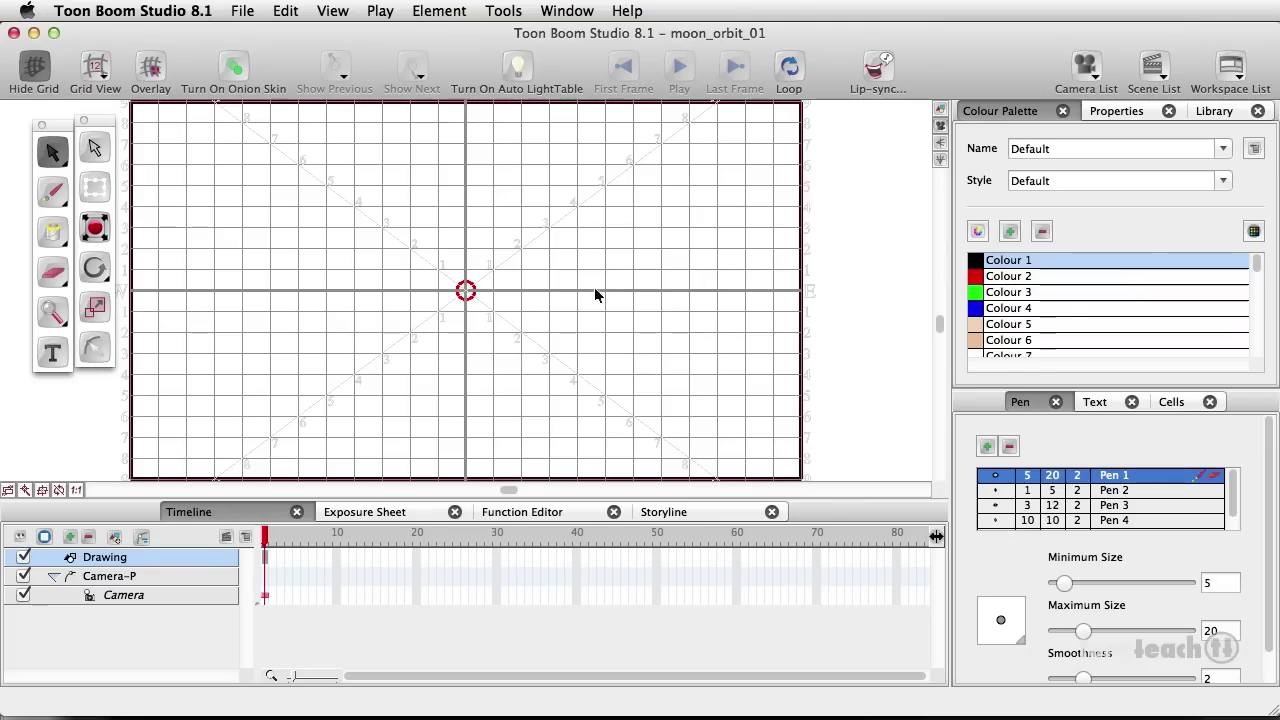
# Draw a perfect circle outward from the stage centre with the Ellipse tool
pyautogui.click(58, 193)
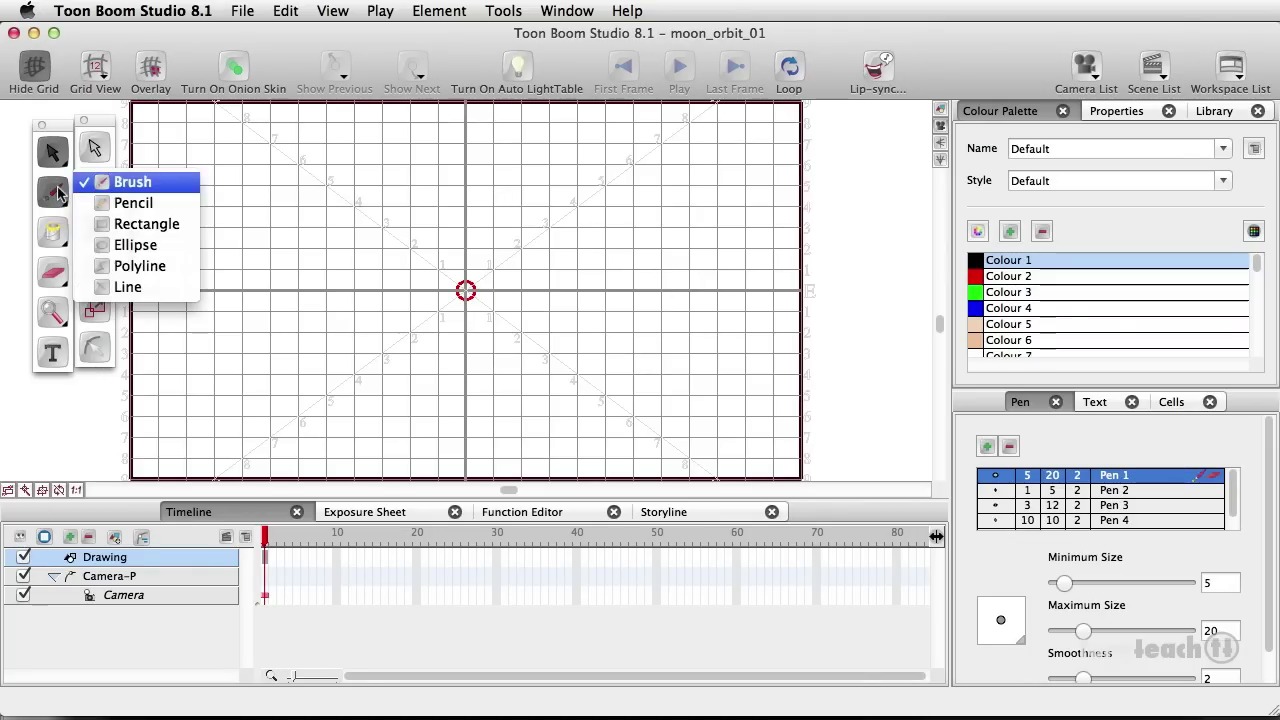
pyautogui.click(123, 250)
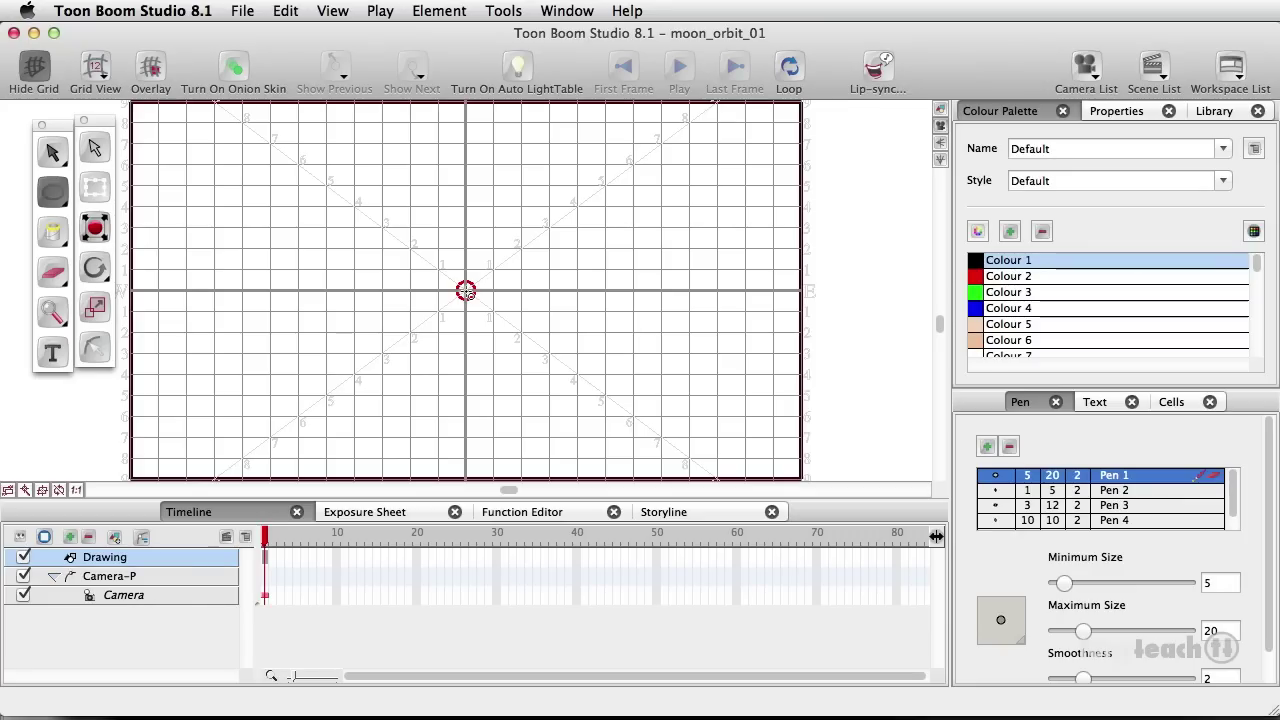
pyautogui.press('alt')
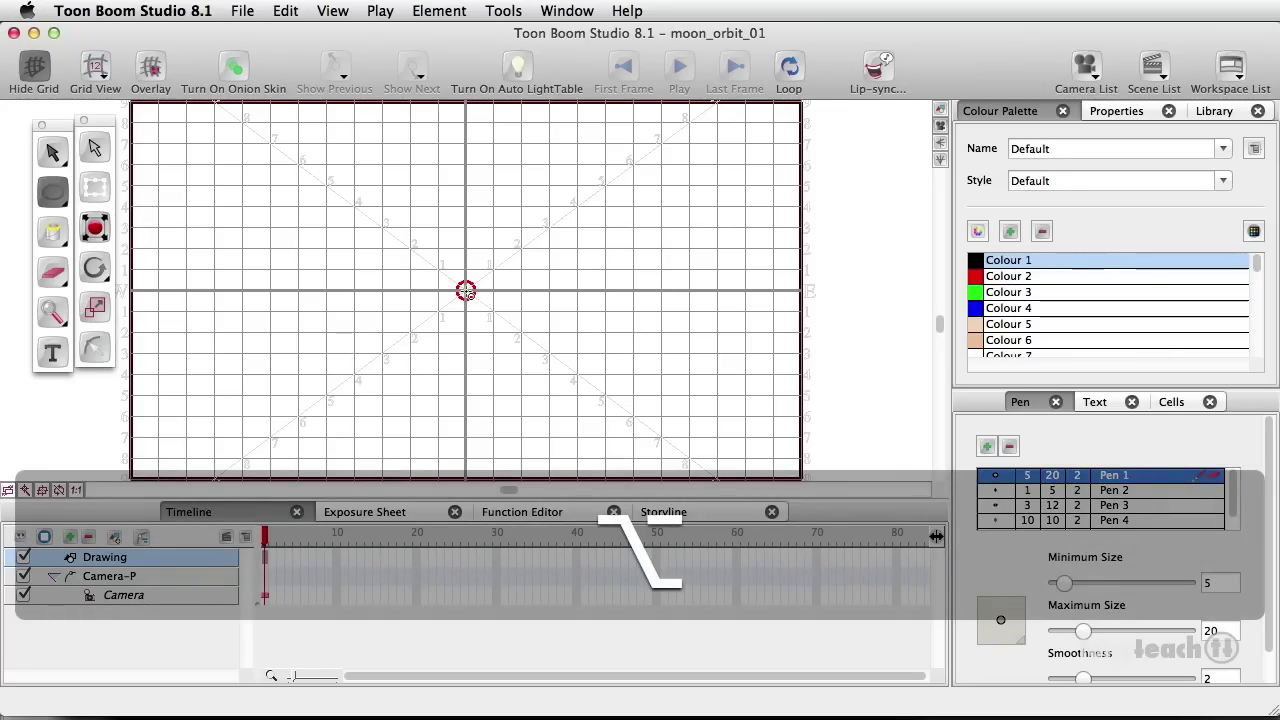
pyautogui.moveTo(466, 291)
pyautogui.mouseDown()
pyautogui.moveTo(497, 326)
pyautogui.moveTo(486, 318)
pyautogui.mouseUp()
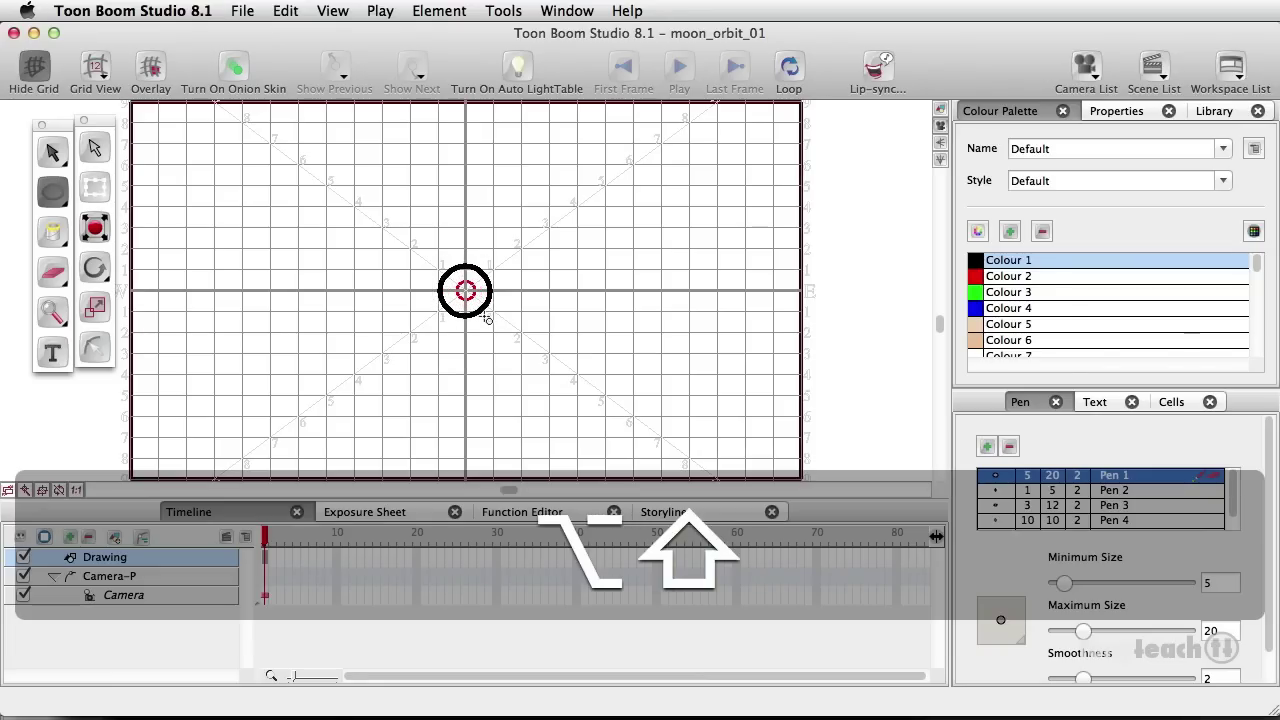
pyautogui.moveTo(486, 318); pyautogui.dragTo(490, 332)
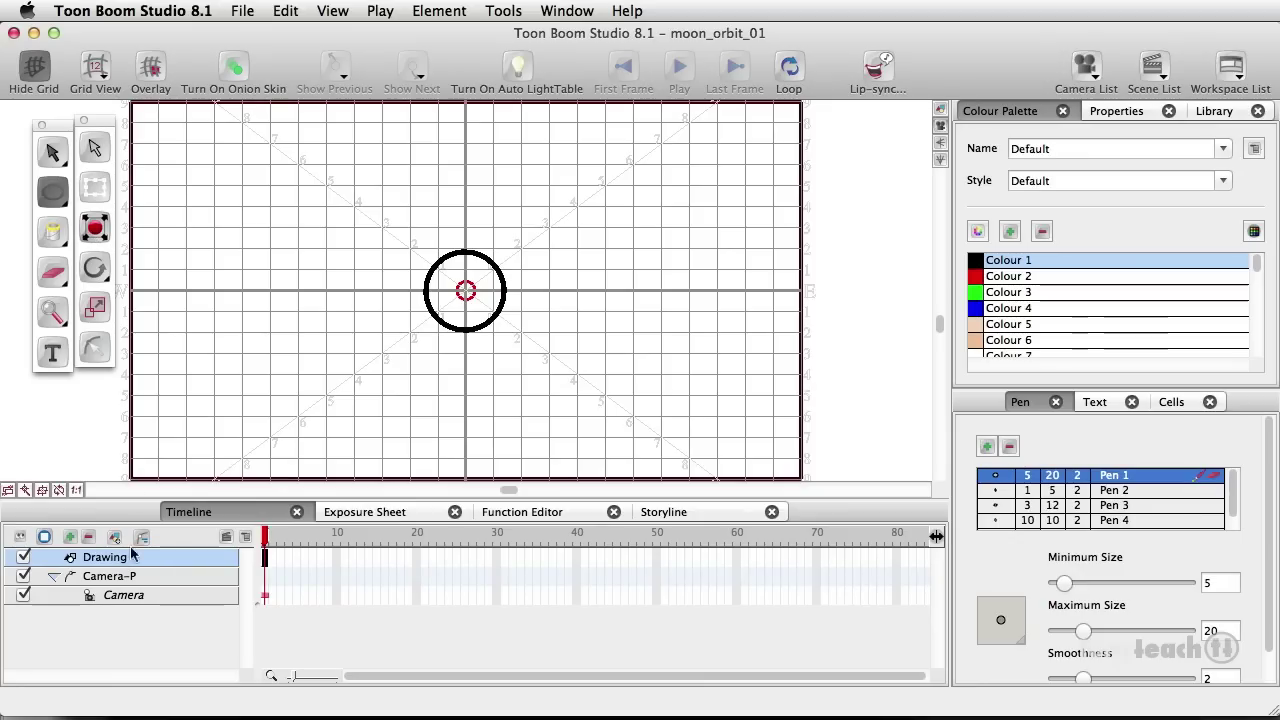
# Fill the circle with blue Colour 4 using the Paint tool
pyautogui.click(980, 314)
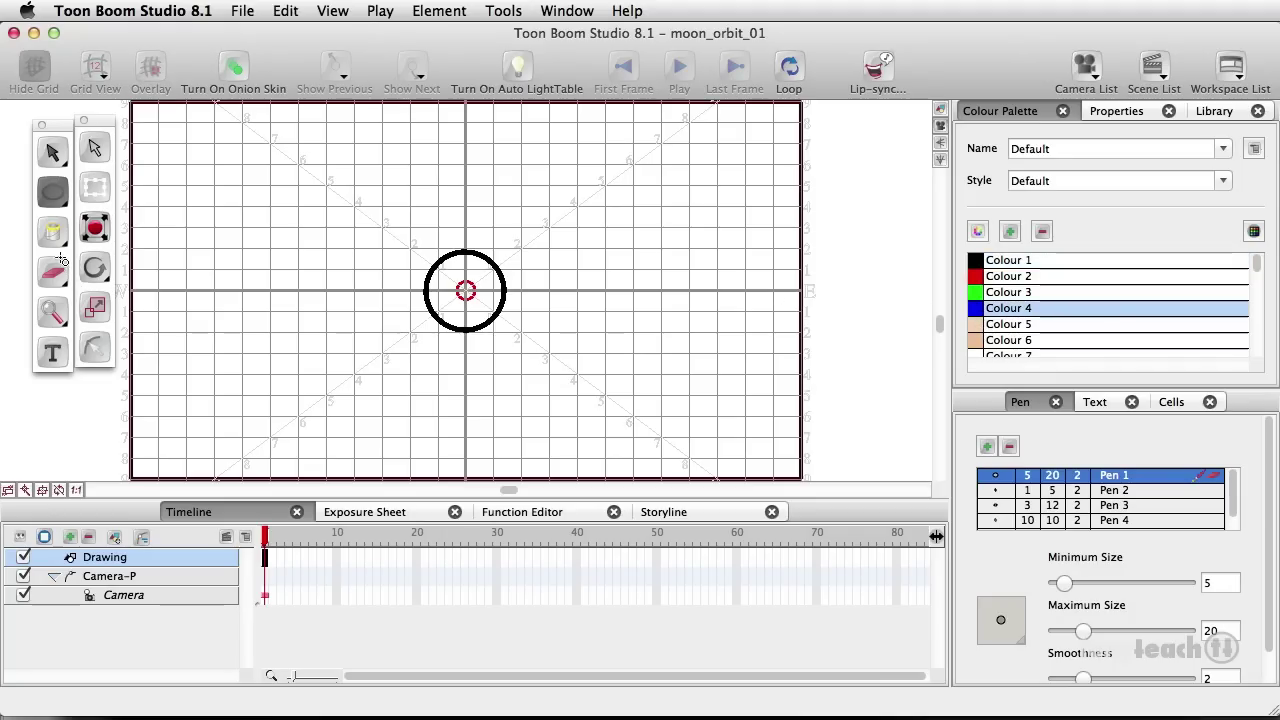
pyautogui.moveTo(54, 239); pyautogui.dragTo(127, 261)
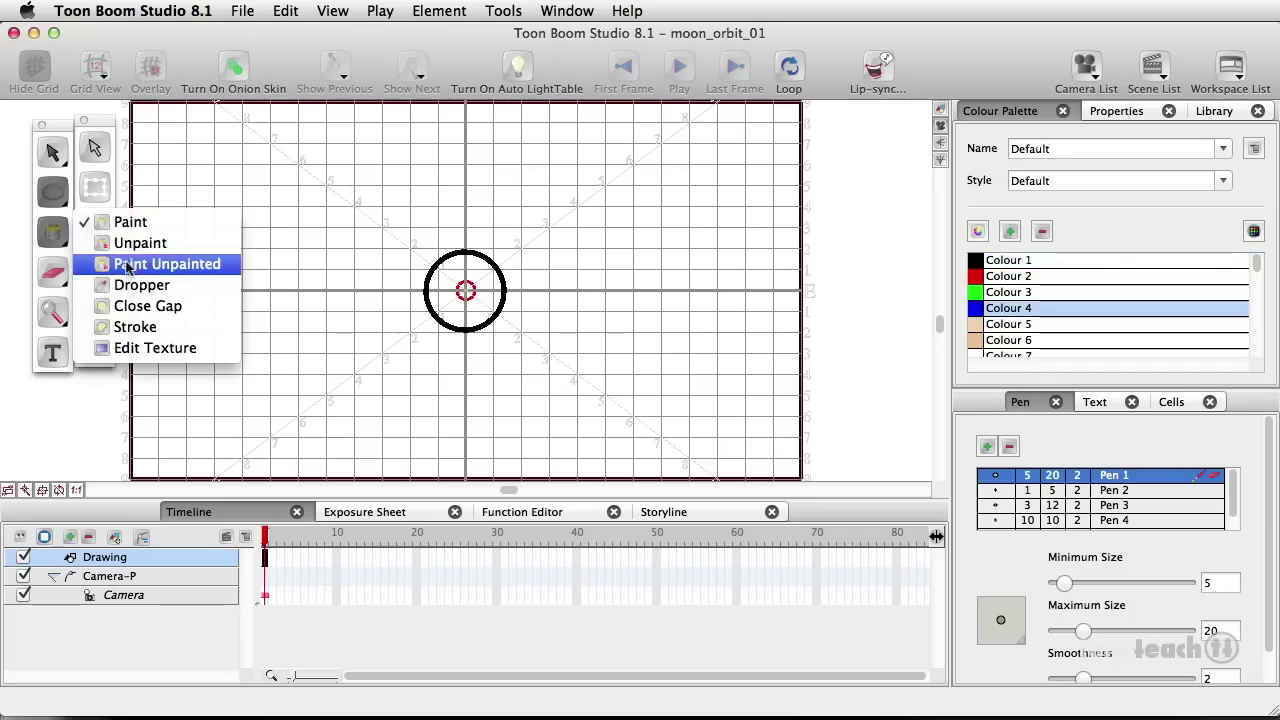
pyautogui.moveTo(127, 261); pyautogui.dragTo(130, 222)
pyautogui.click(450, 265)
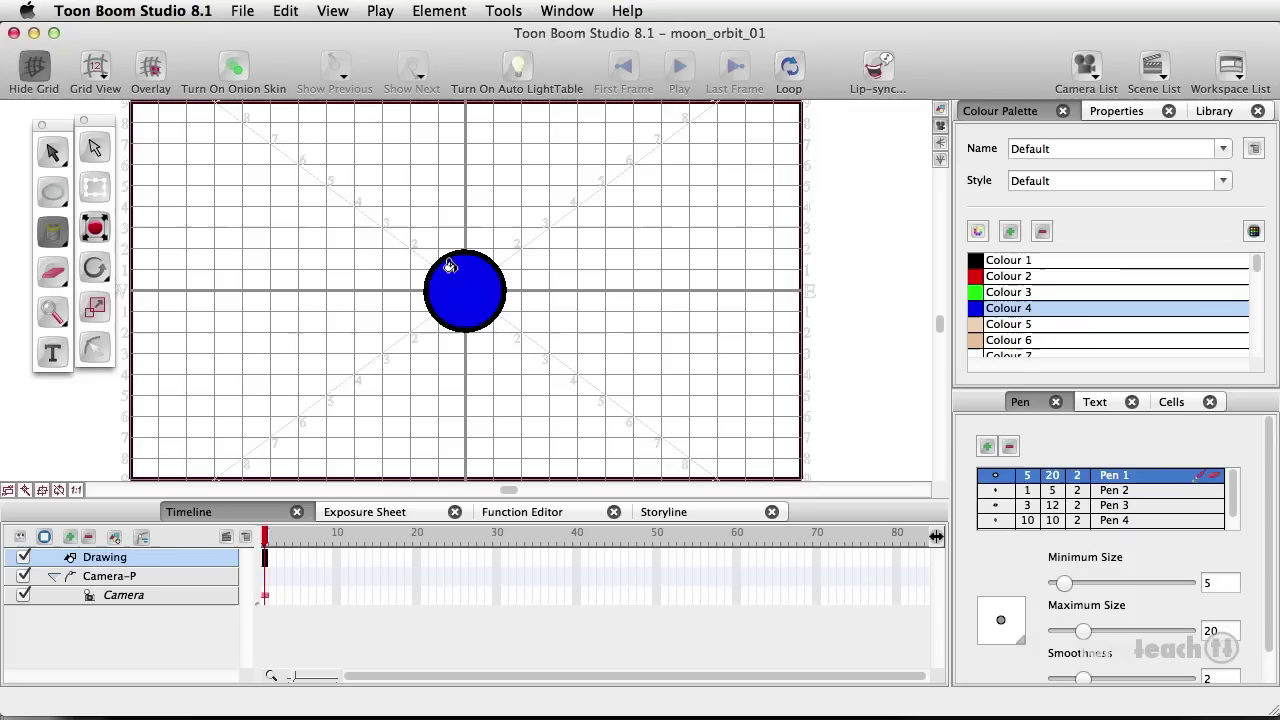
# Rename the layer moon, add a moon-P parent peg, and move the moon to the left edge
pyautogui.doubleClick(104, 558)
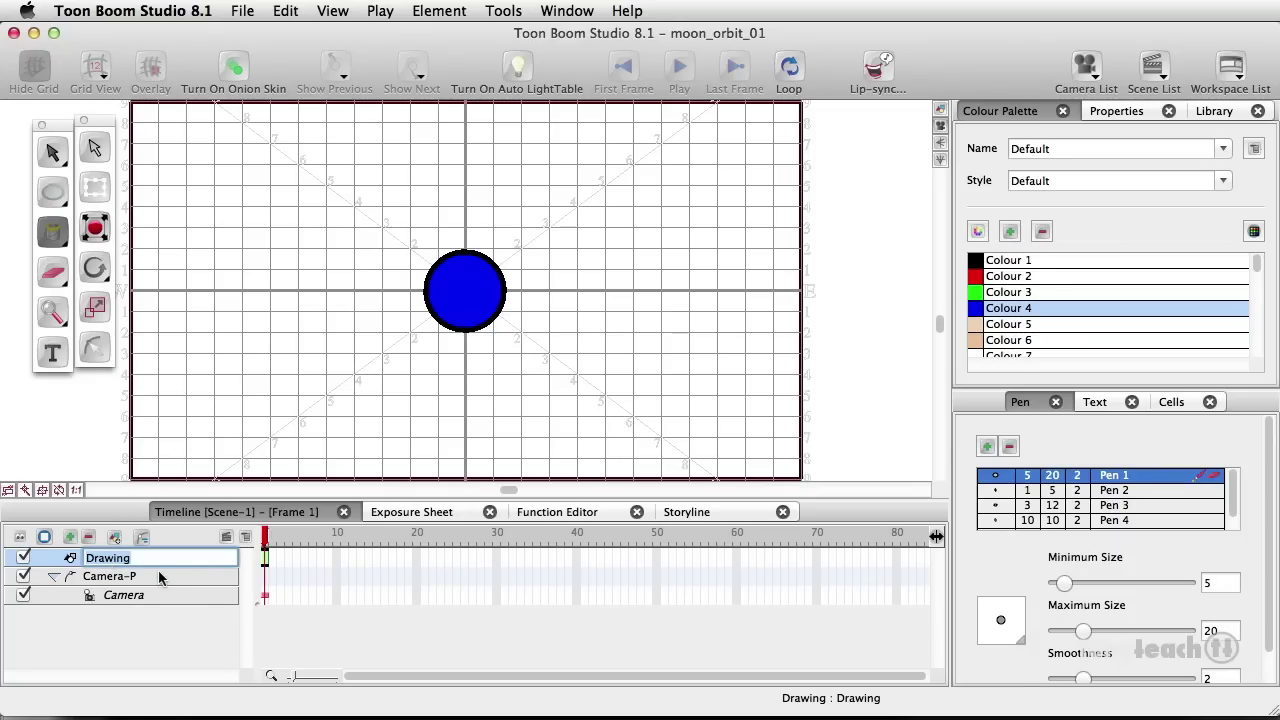
pyautogui.write('moon')
pyautogui.press('Return')
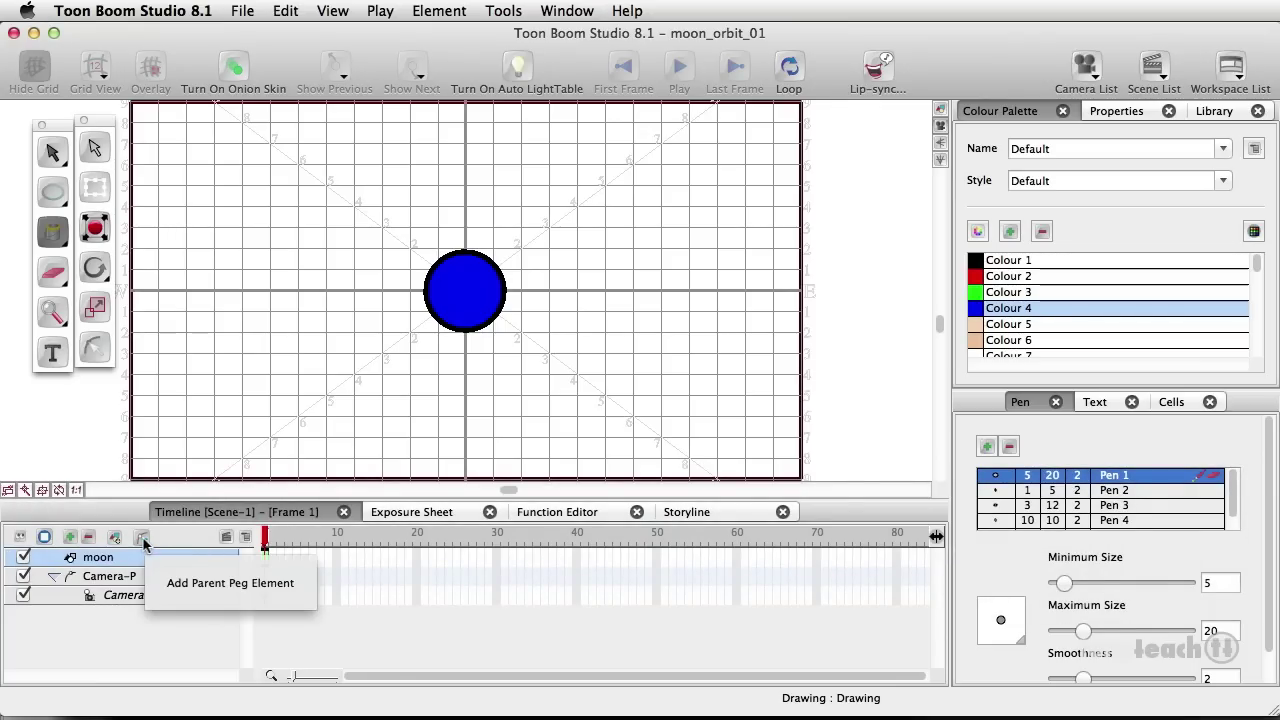
pyautogui.click(143, 541)
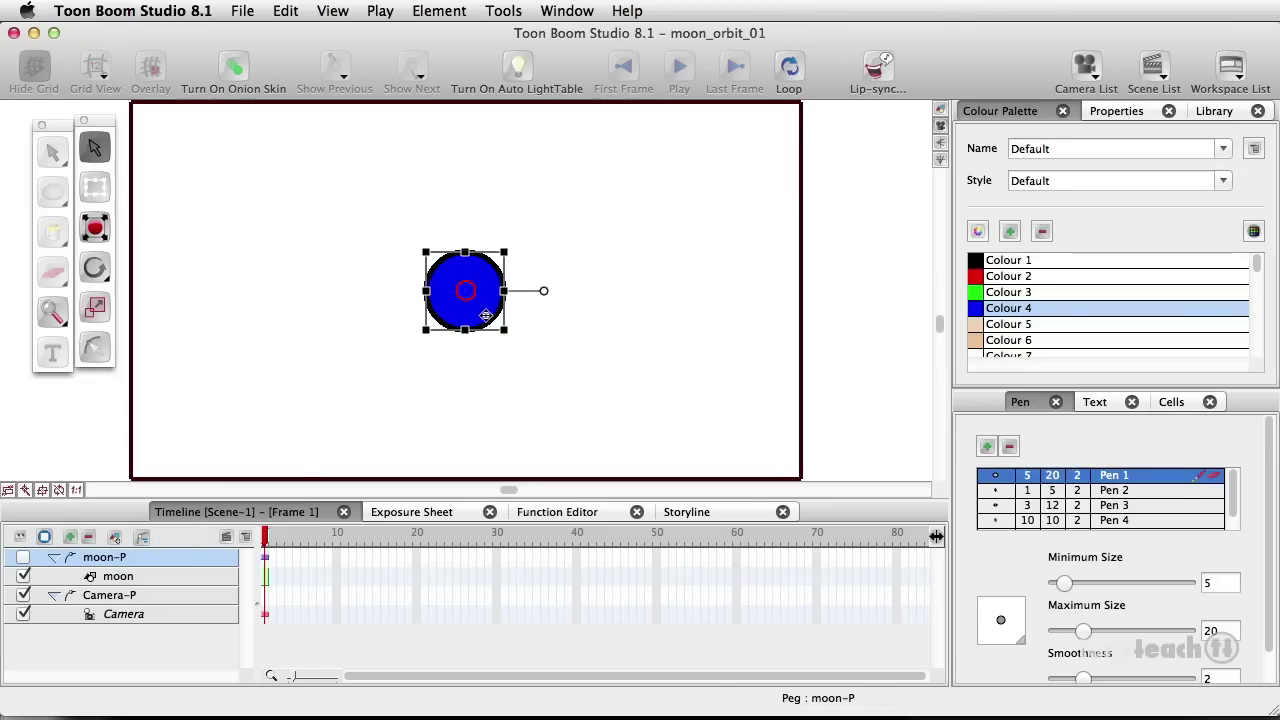
pyautogui.moveTo(485, 314); pyautogui.dragTo(175, 311)
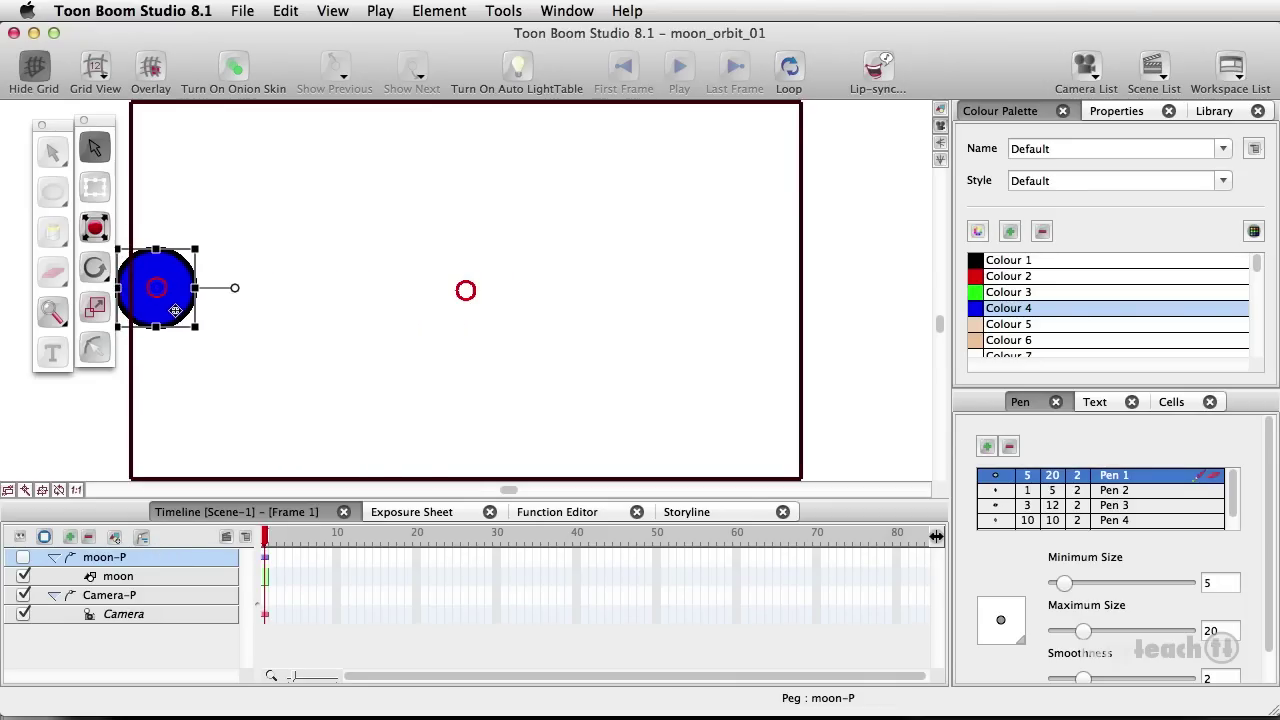
pyautogui.click(55, 557)
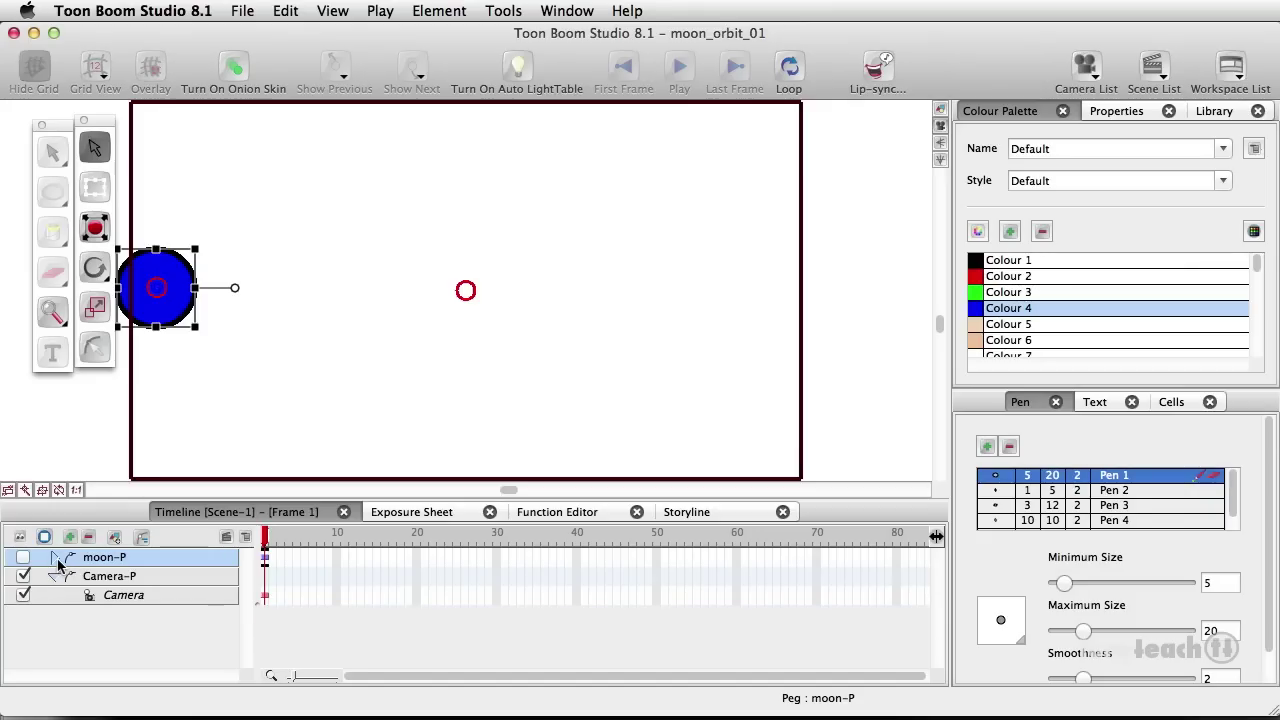
# Add a new drawing layer named earth
pyautogui.click(115, 538)
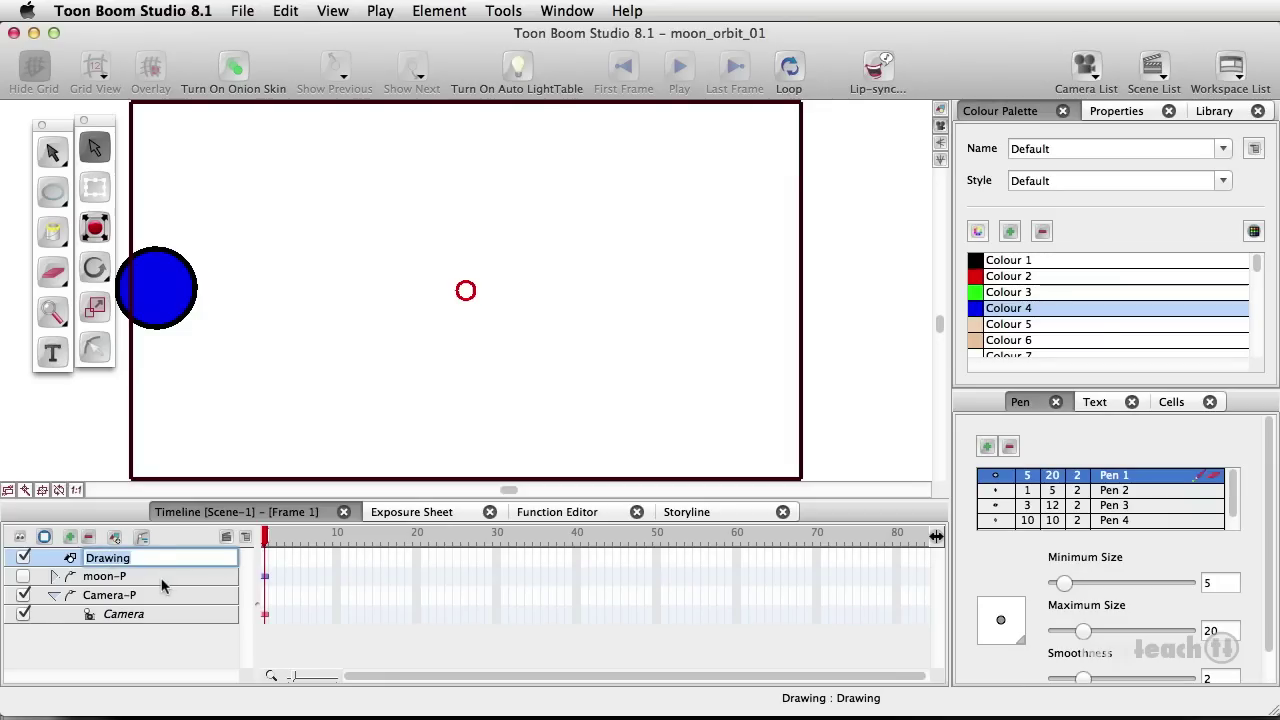
pyautogui.write('earth')
pyautogui.press('Return')
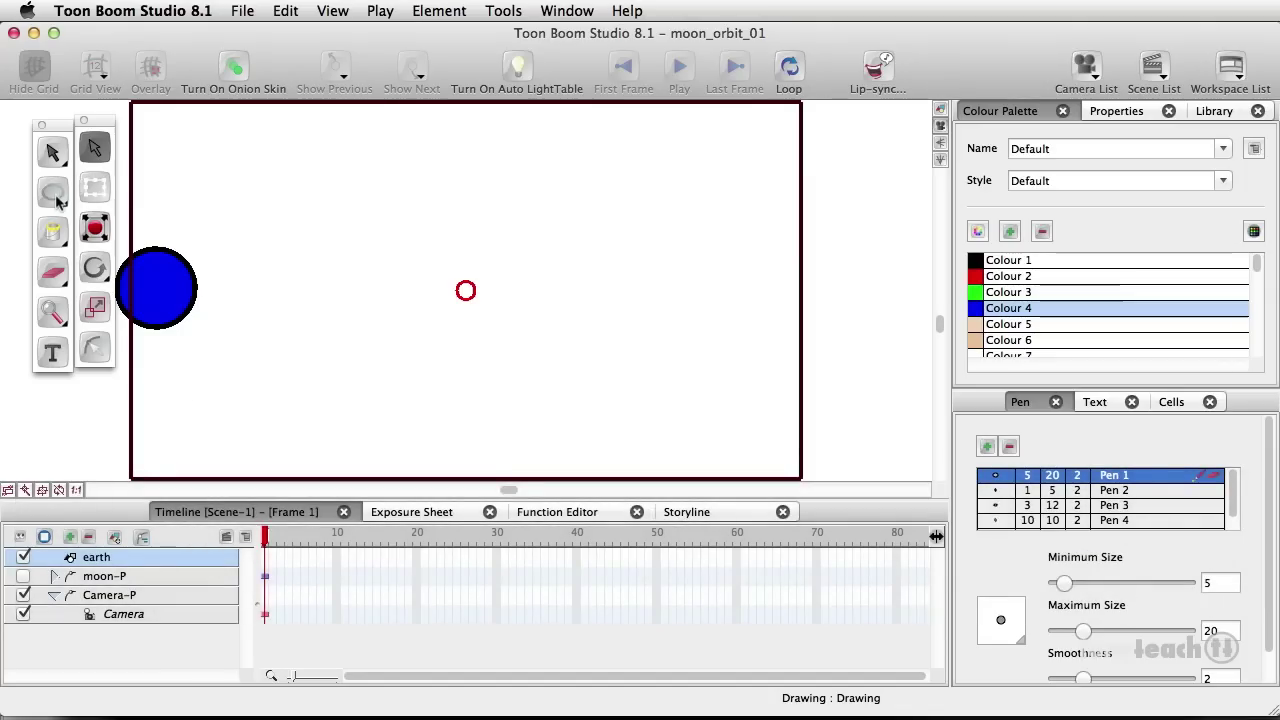
# Draw a large black-outlined circle centred on the stage
pyautogui.click(56, 196)
pyautogui.click(57, 200)
pyautogui.click(990, 261)
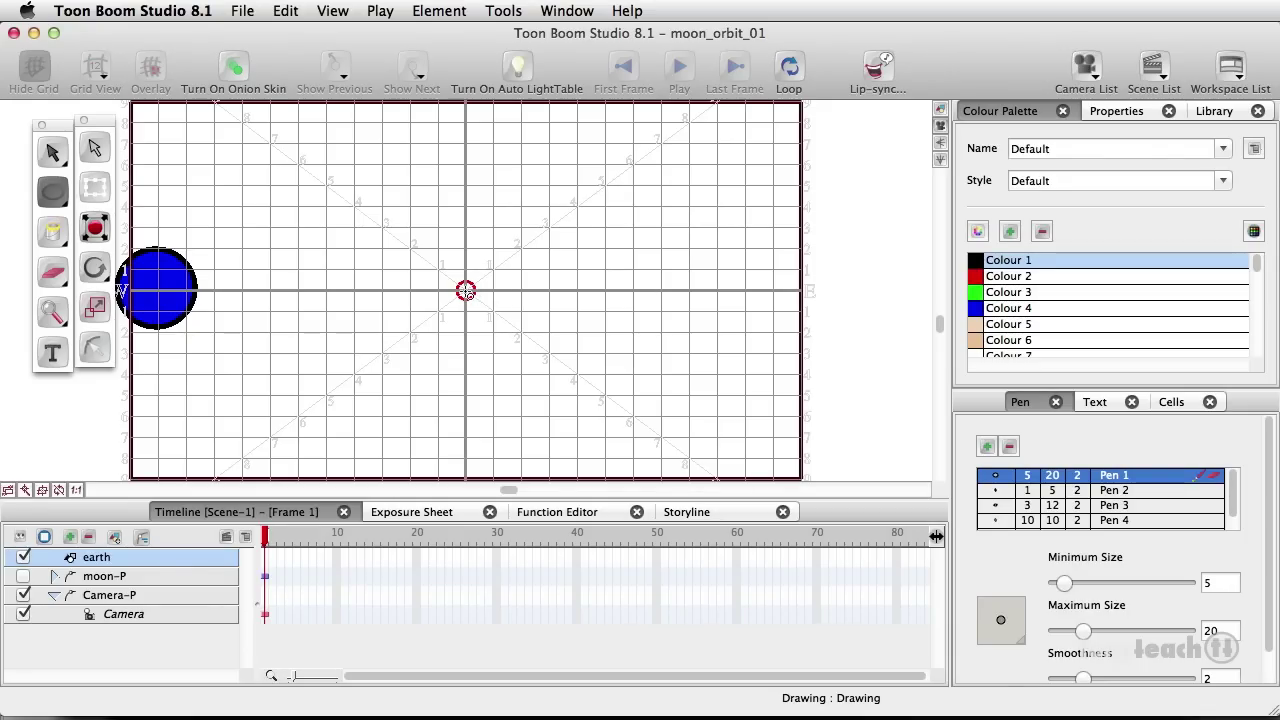
pyautogui.press('alt')
pyautogui.press('shift')
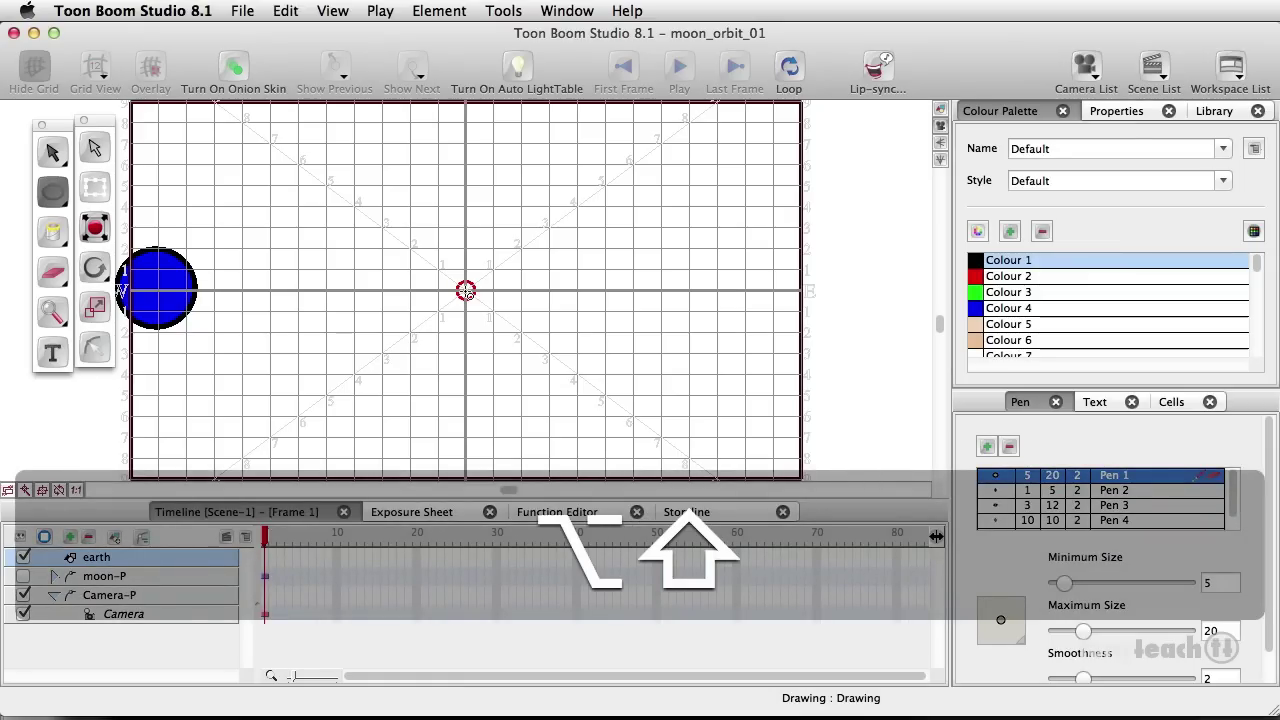
pyautogui.moveTo(466, 290); pyautogui.dragTo(552, 461)
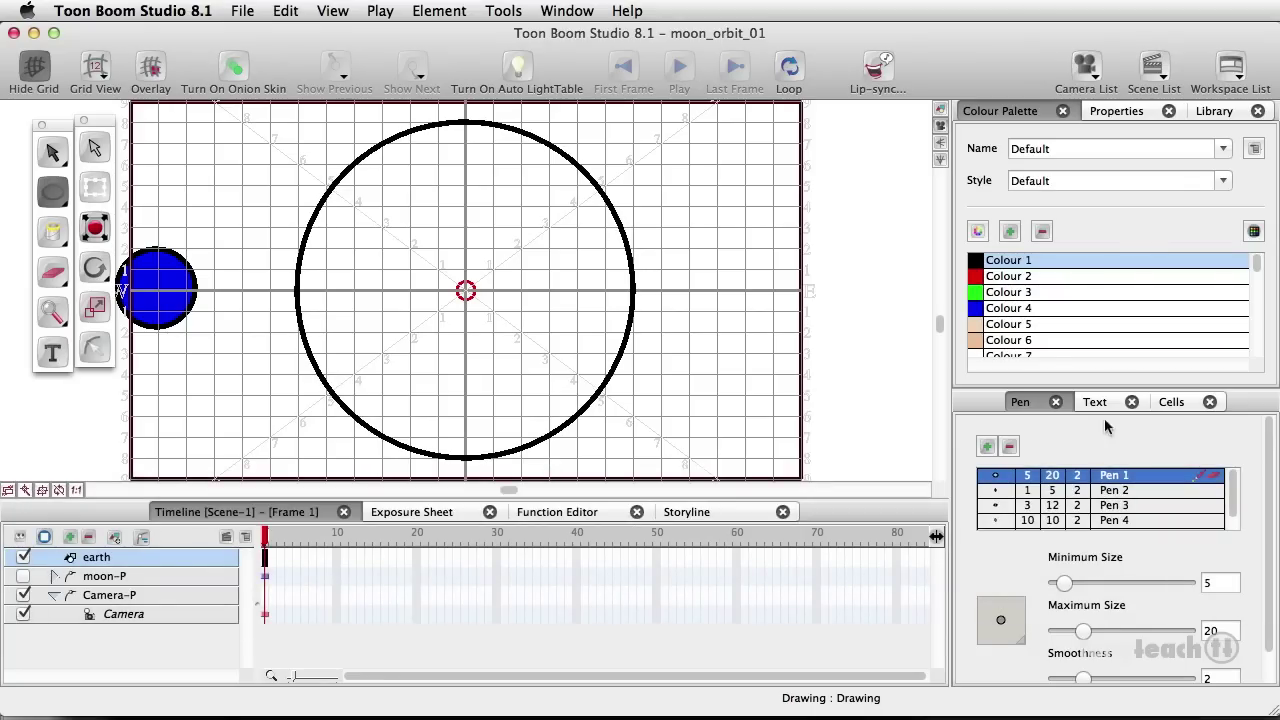
# Fill the large circle with peach Colour 6
pyautogui.click(990, 340)
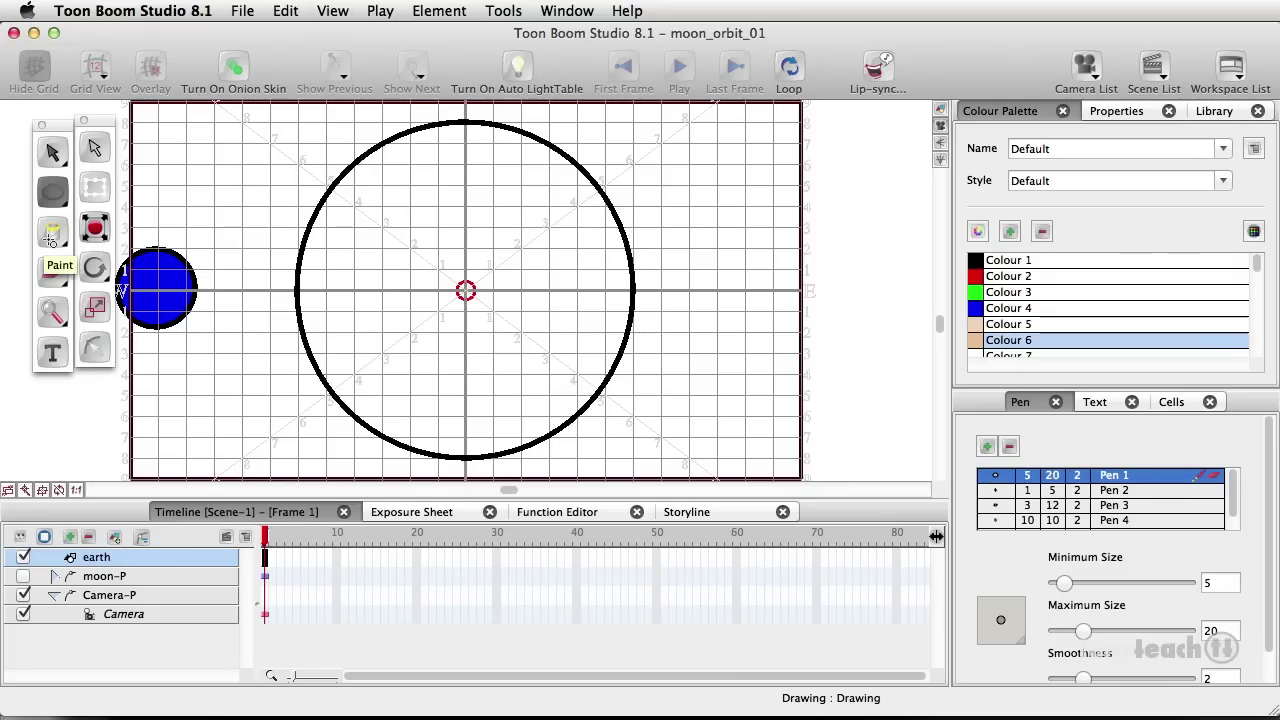
pyautogui.click(52, 232)
pyautogui.click(364, 217)
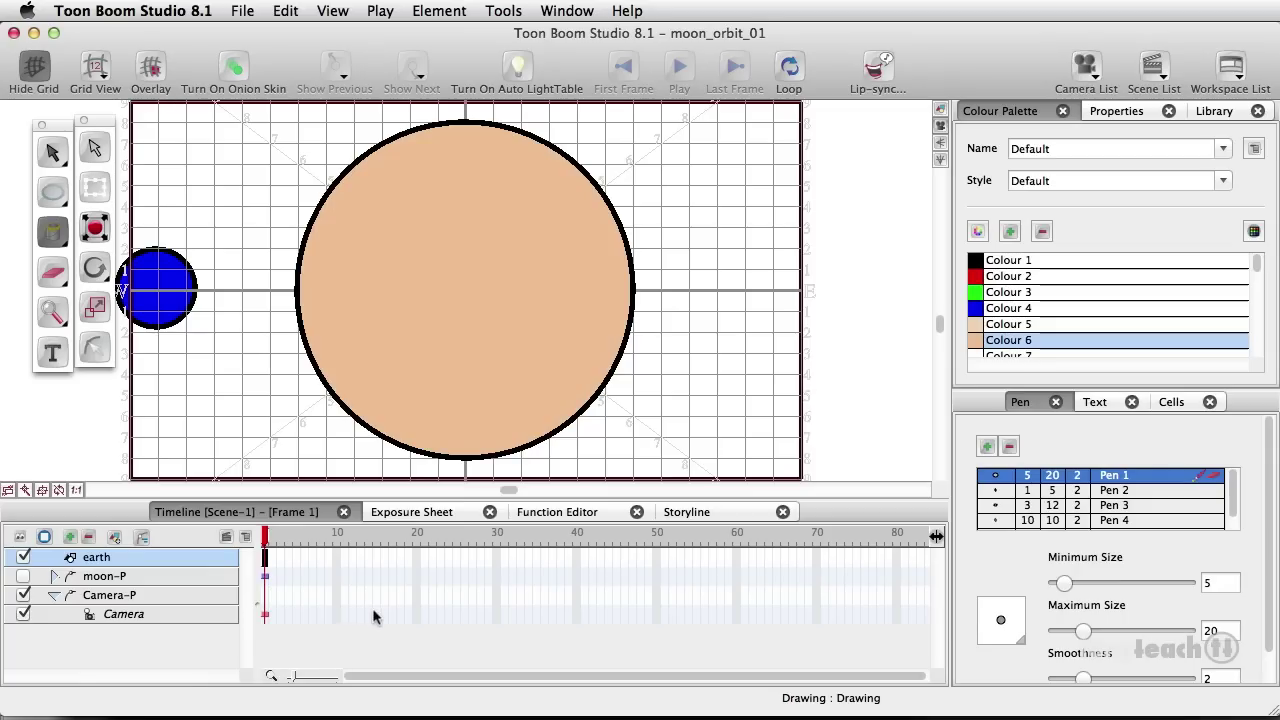
# Show the earth and moon drawings again and place the moon on the earth's top edge at frame 1
pyautogui.click(576, 581)
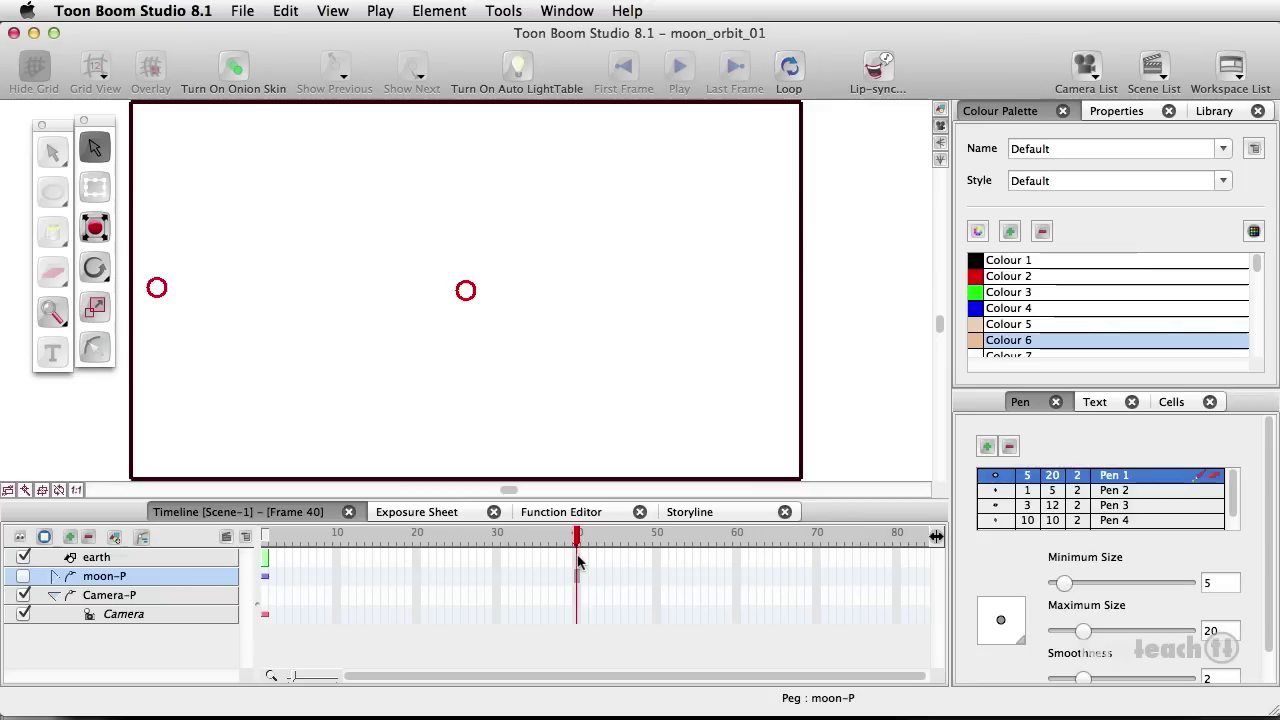
pyautogui.press('Up')
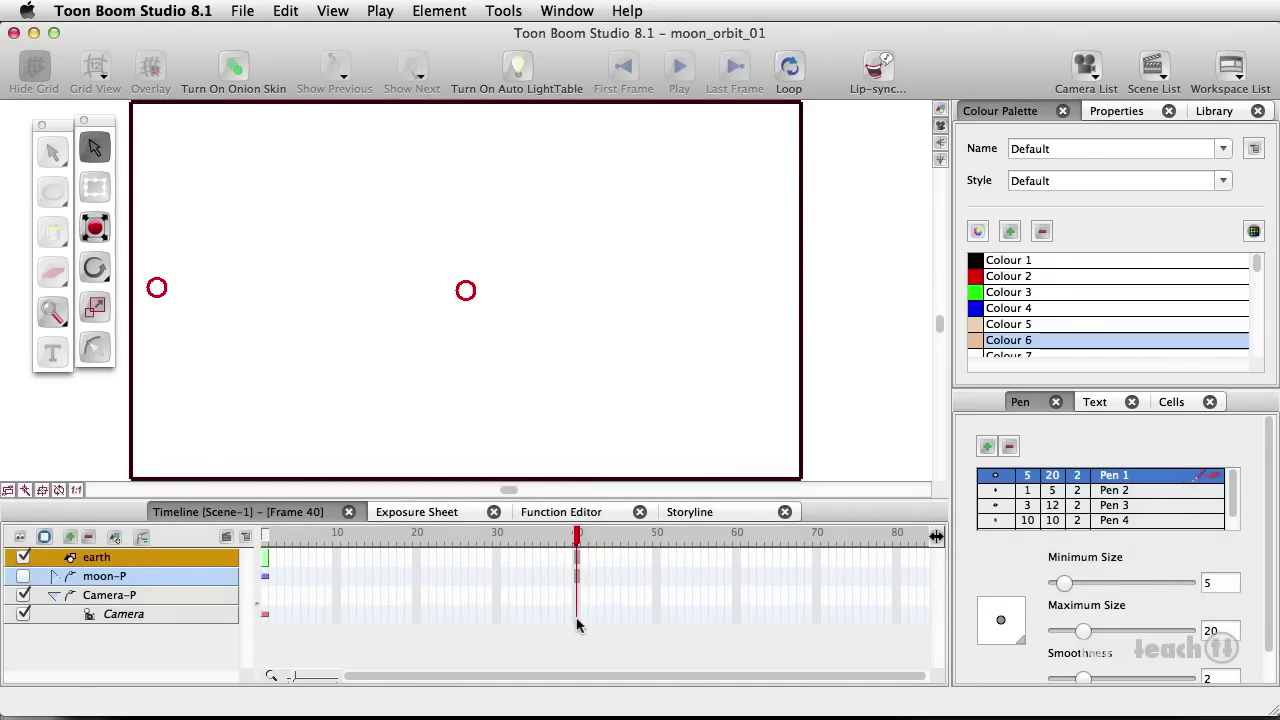
pyautogui.press('super+shift+1')
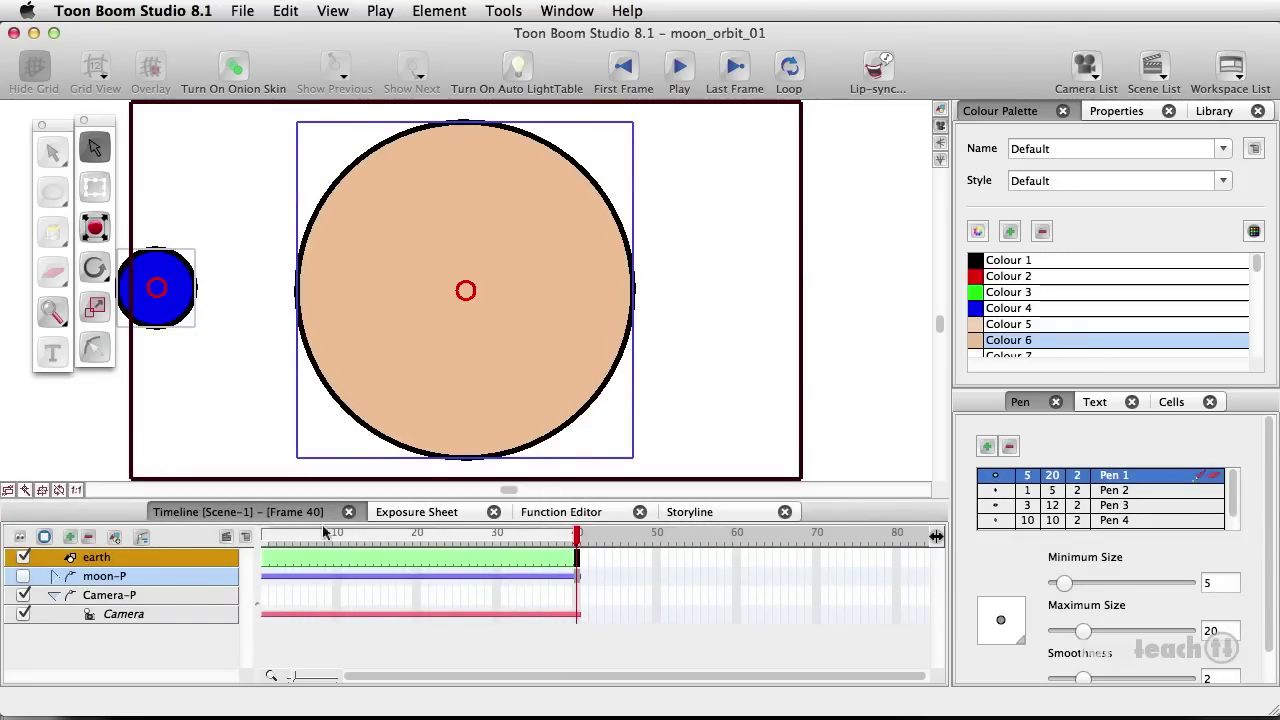
pyautogui.click(268, 539)
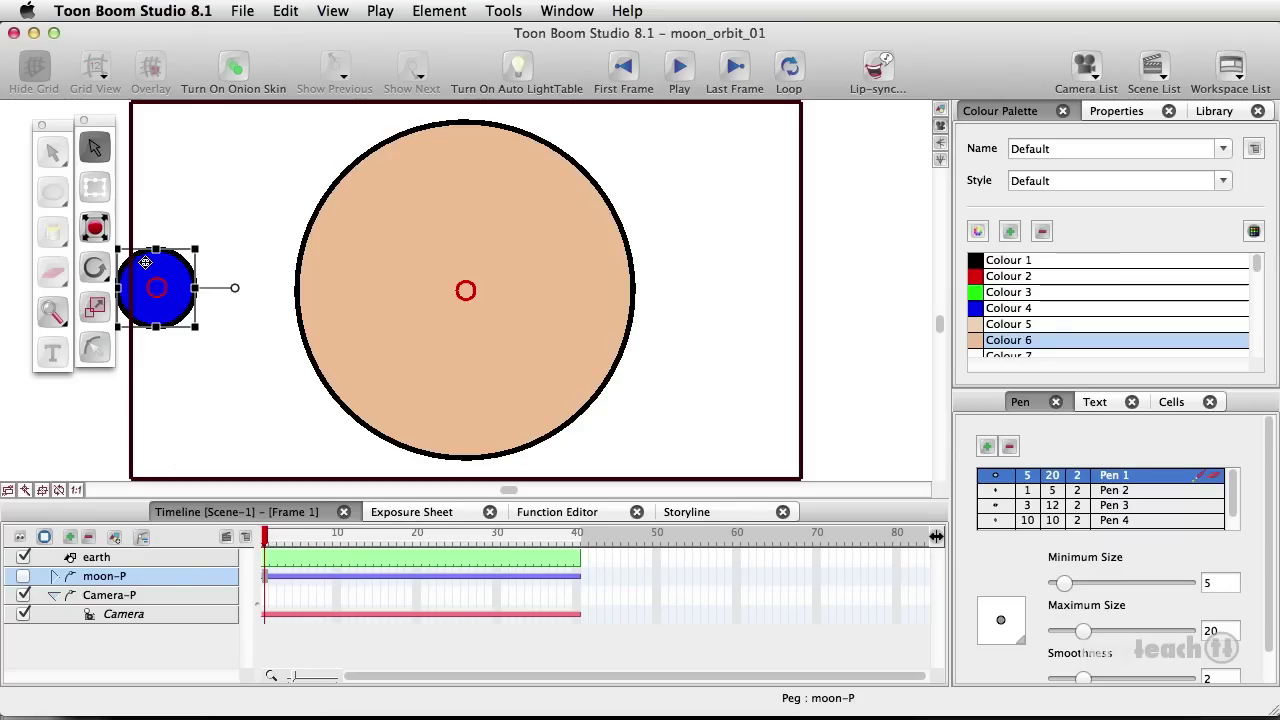
pyautogui.moveTo(146, 263)
pyautogui.mouseDown()
pyautogui.moveTo(235, 196)
pyautogui.moveTo(392, 119)
pyautogui.moveTo(454, 116)
pyautogui.mouseUp()
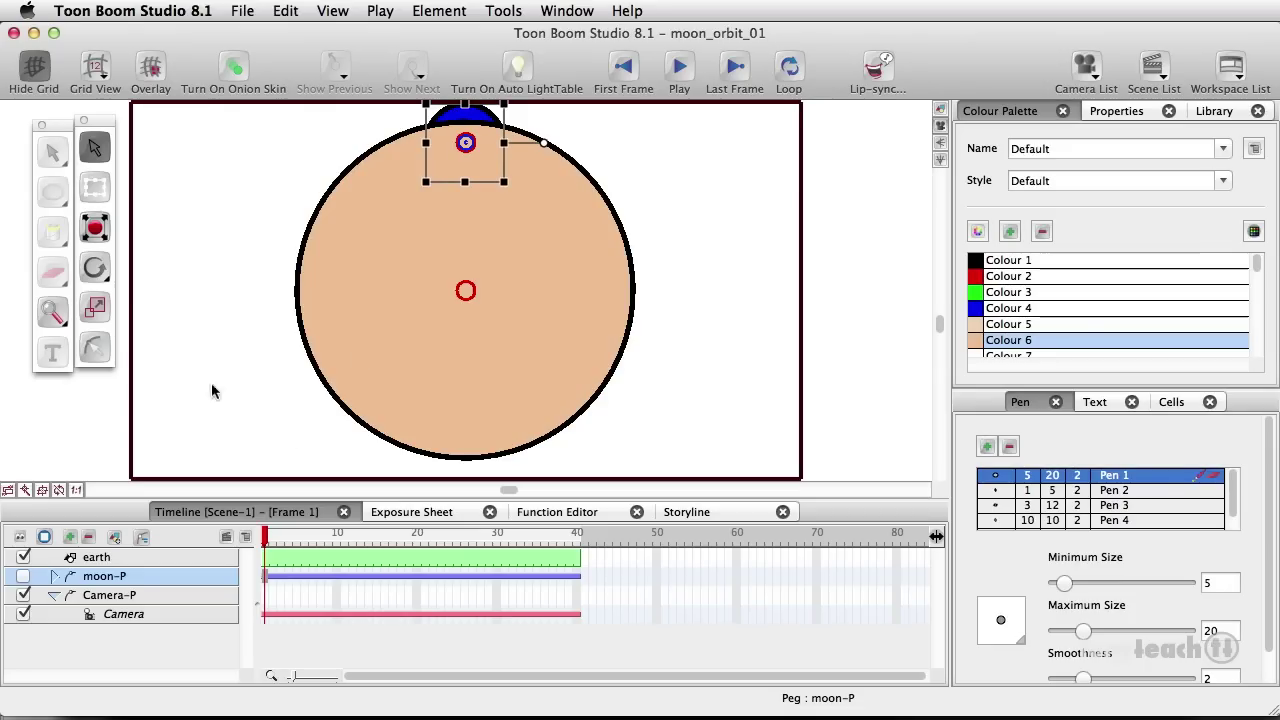
# Using the Transform tool on moon-P, key the moon to the earth's right at frame 10
pyautogui.click(268, 585)
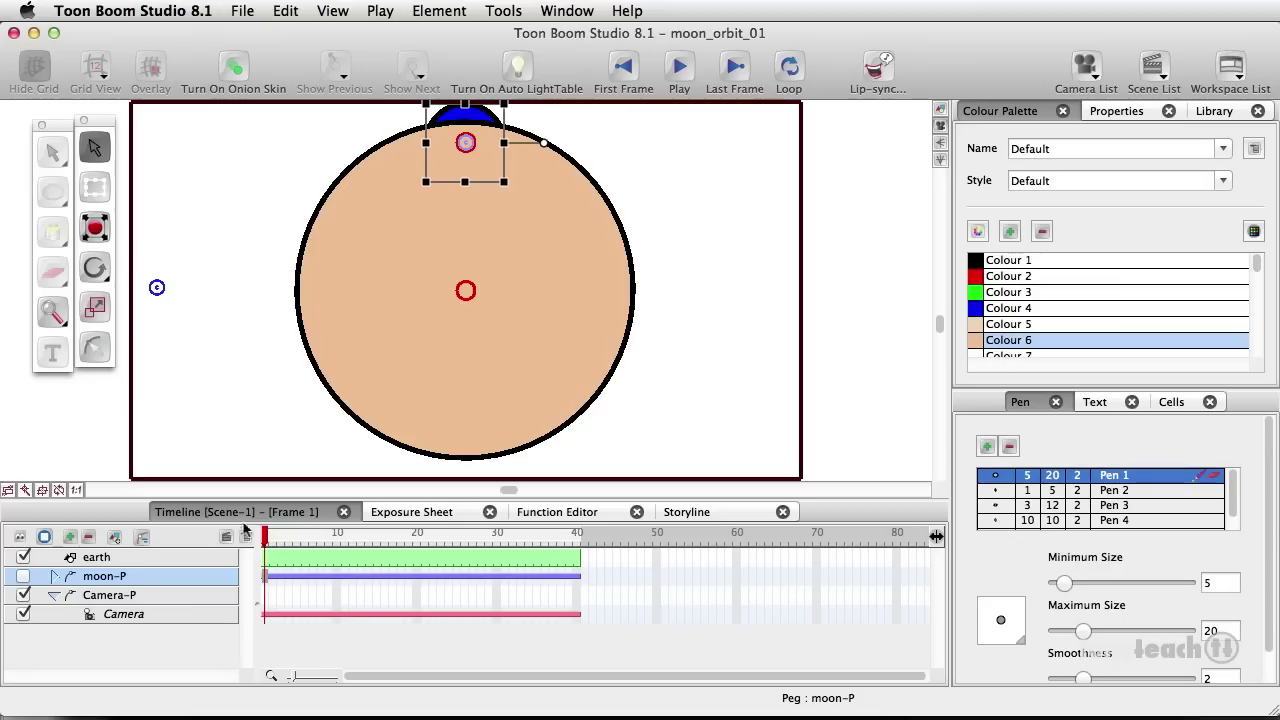
pyautogui.click(100, 190)
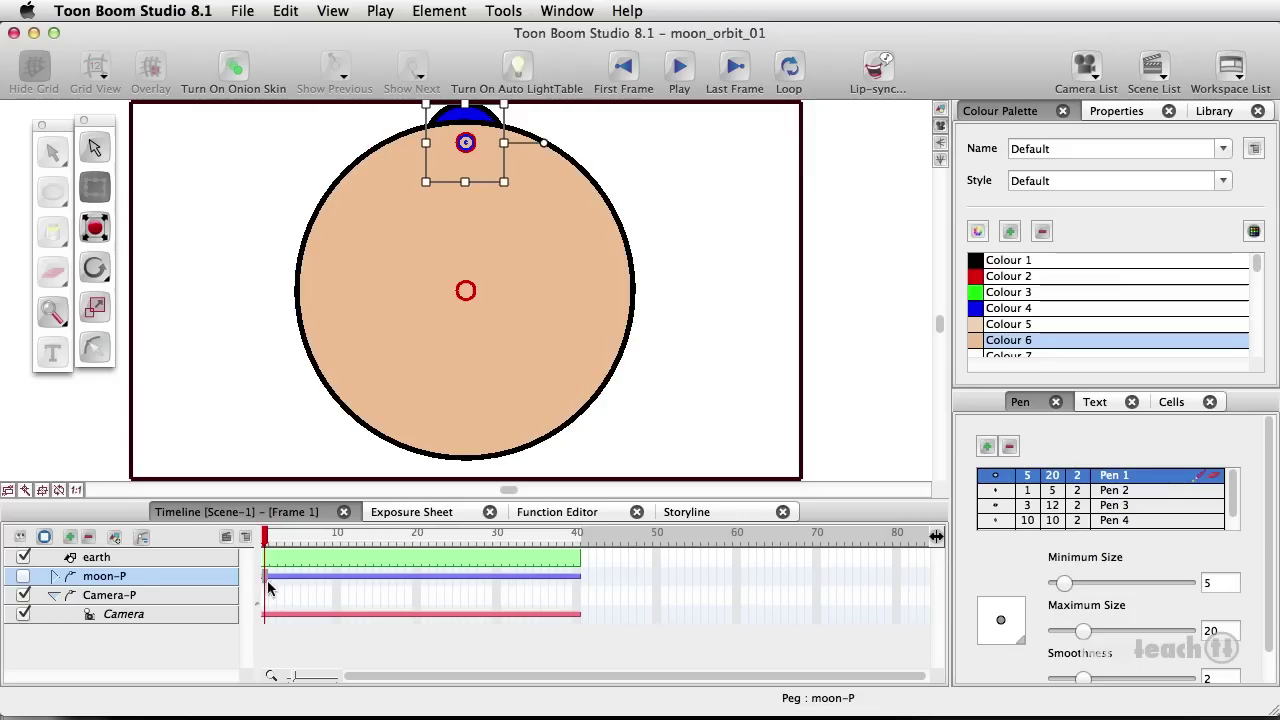
pyautogui.click(266, 577)
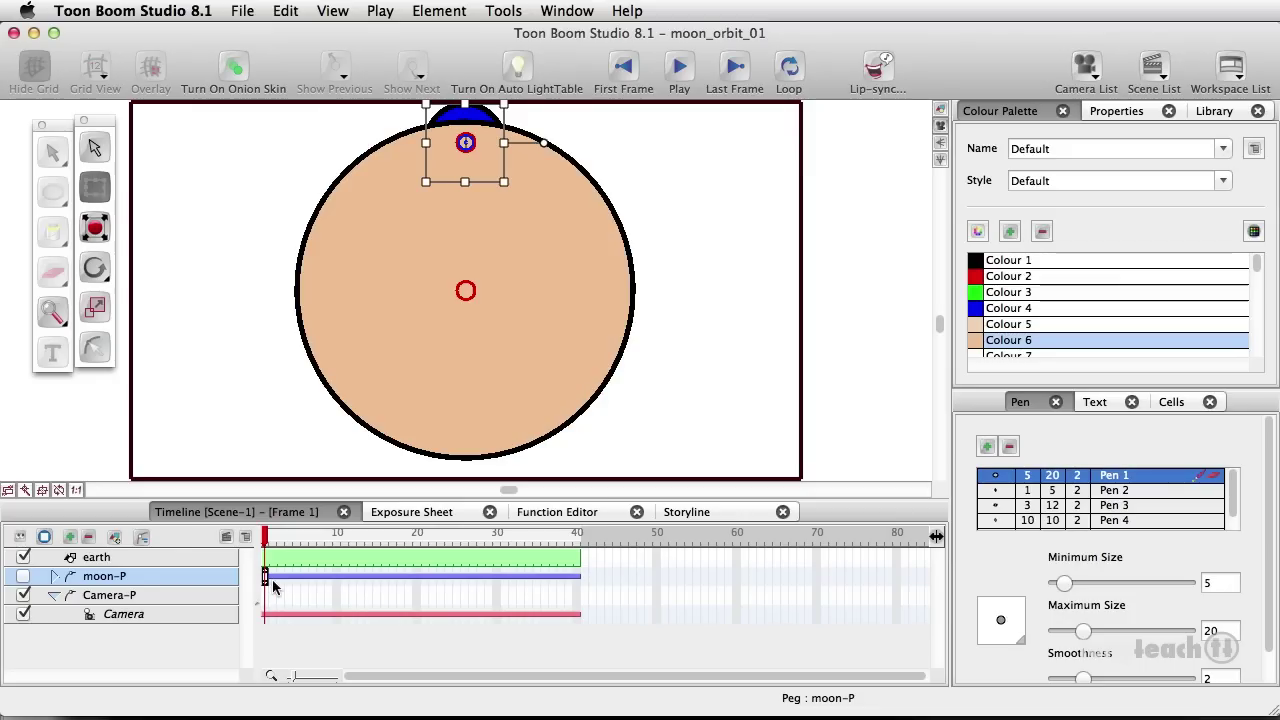
pyautogui.click(336, 577)
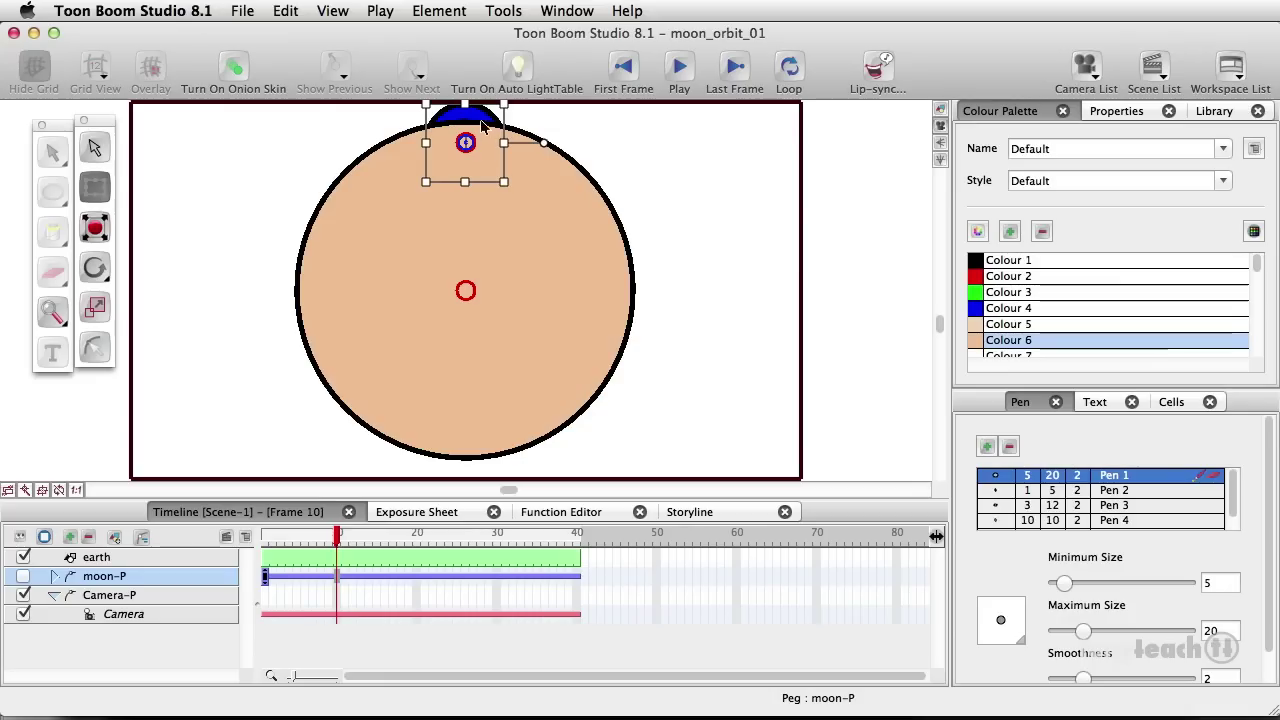
pyautogui.moveTo(480, 117); pyautogui.dragTo(712, 245)
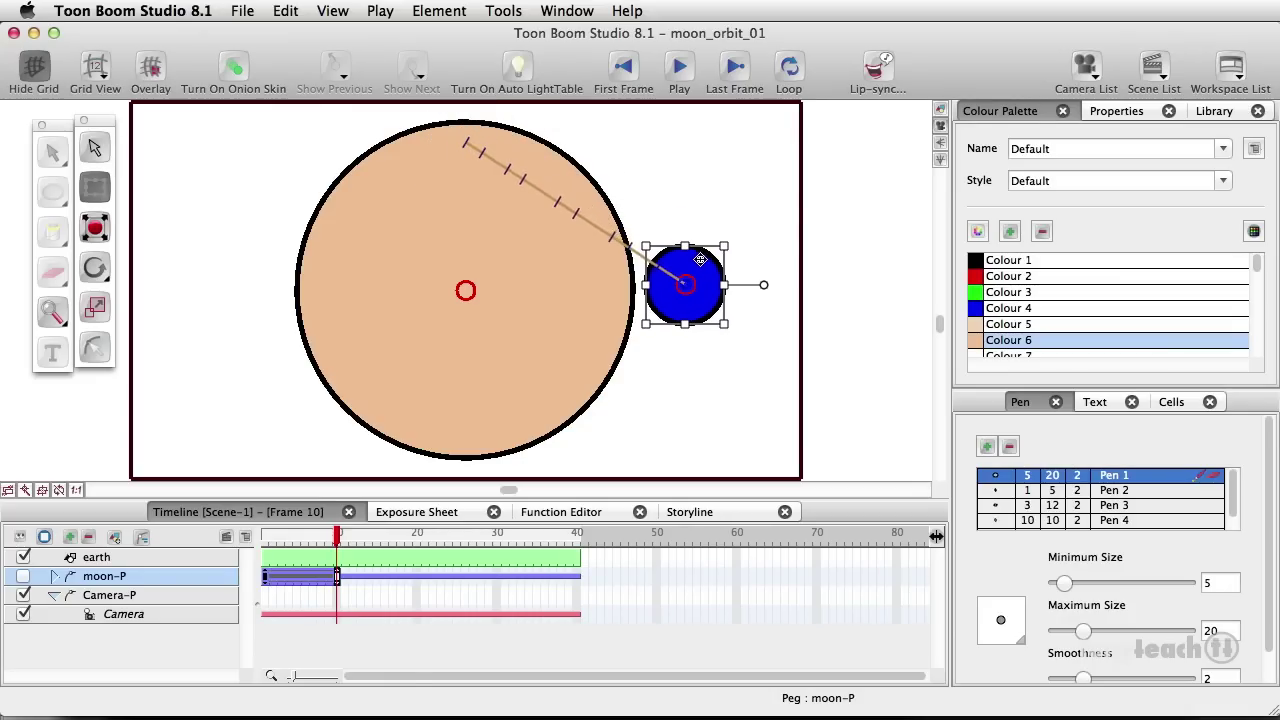
pyautogui.moveTo(712, 245); pyautogui.dragTo(699, 263)
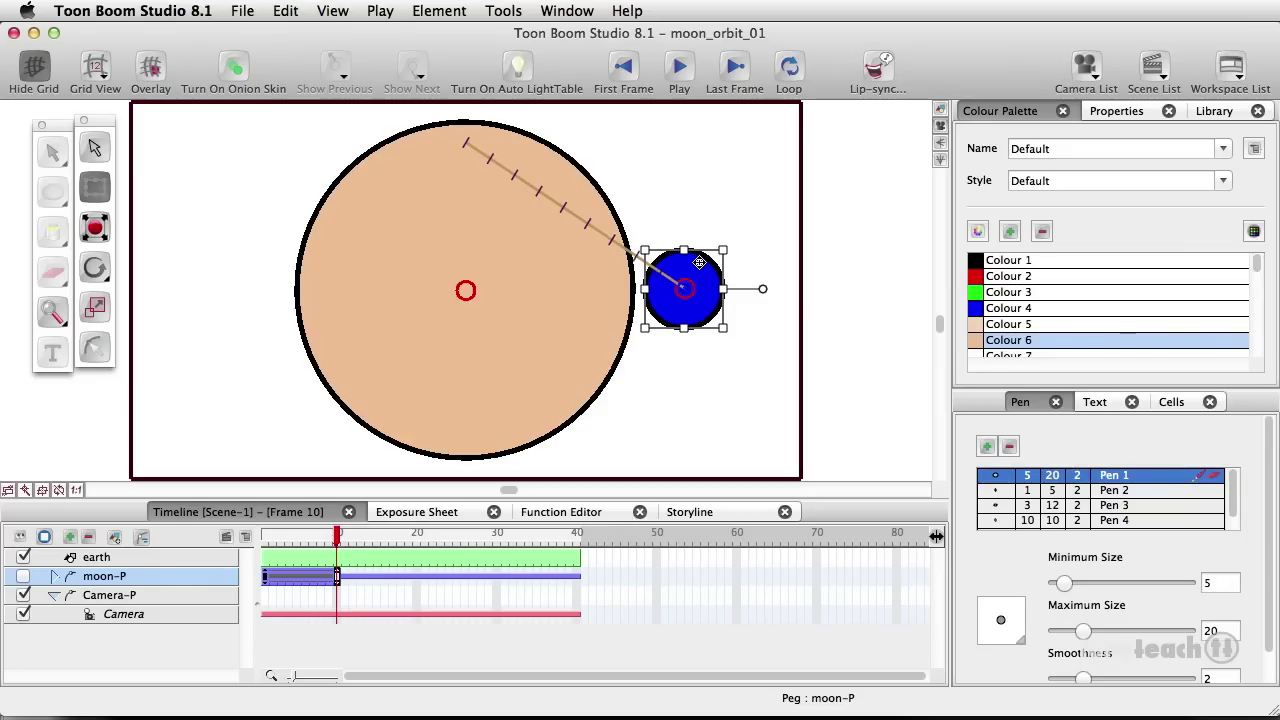
# Key the moon below the earth at frame 20, left at 30, and top at 40
pyautogui.click(414, 578)
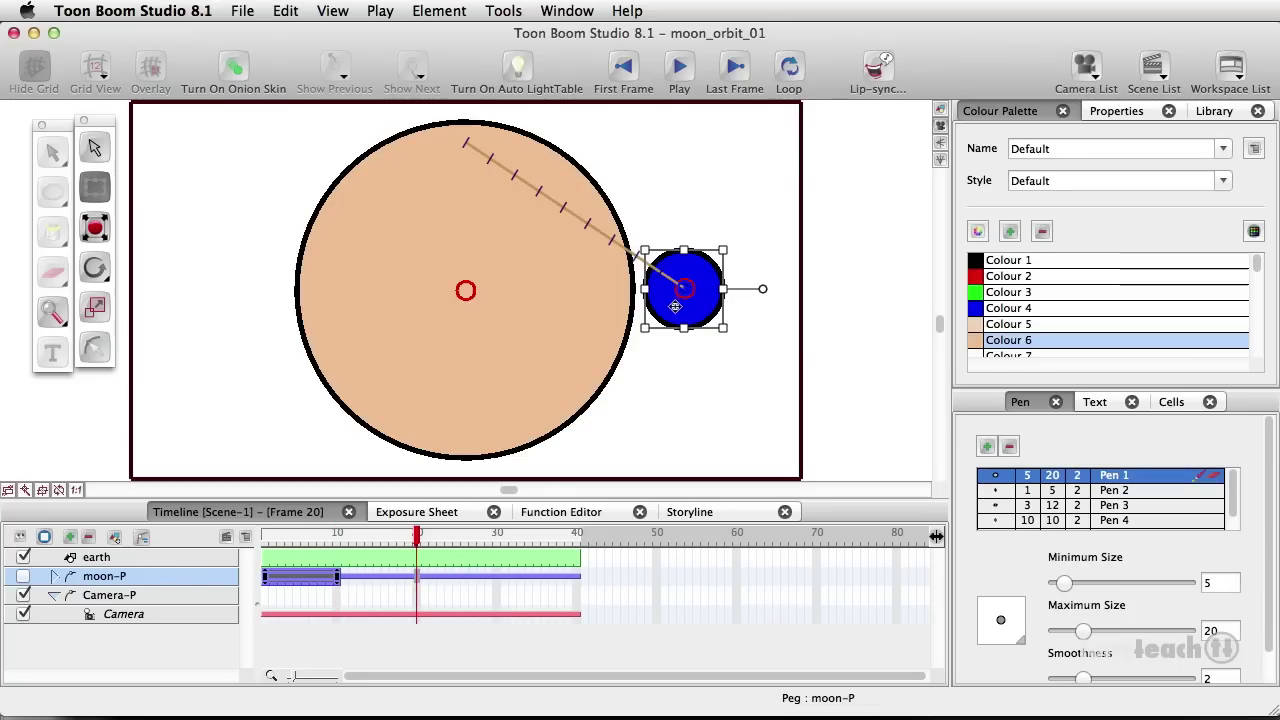
pyautogui.moveTo(680, 300)
pyautogui.mouseDown()
pyautogui.moveTo(442, 499)
pyautogui.moveTo(456, 489)
pyautogui.mouseUp()
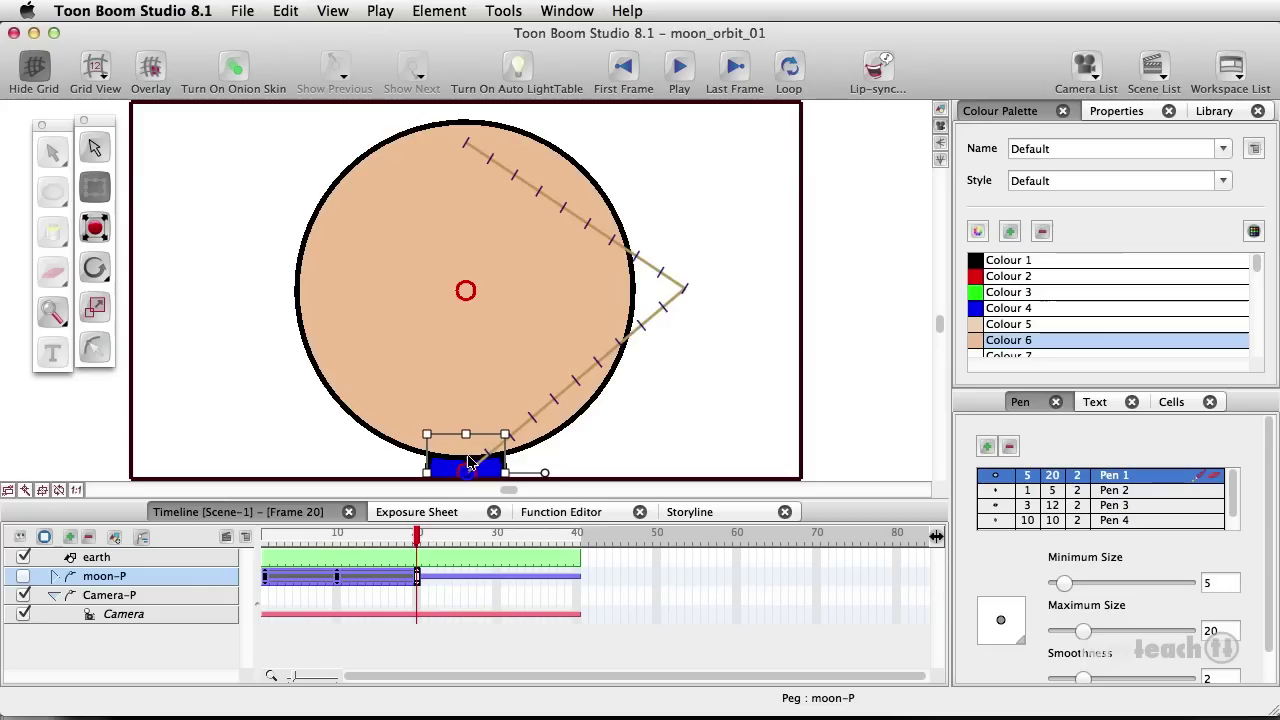
pyautogui.click(498, 579)
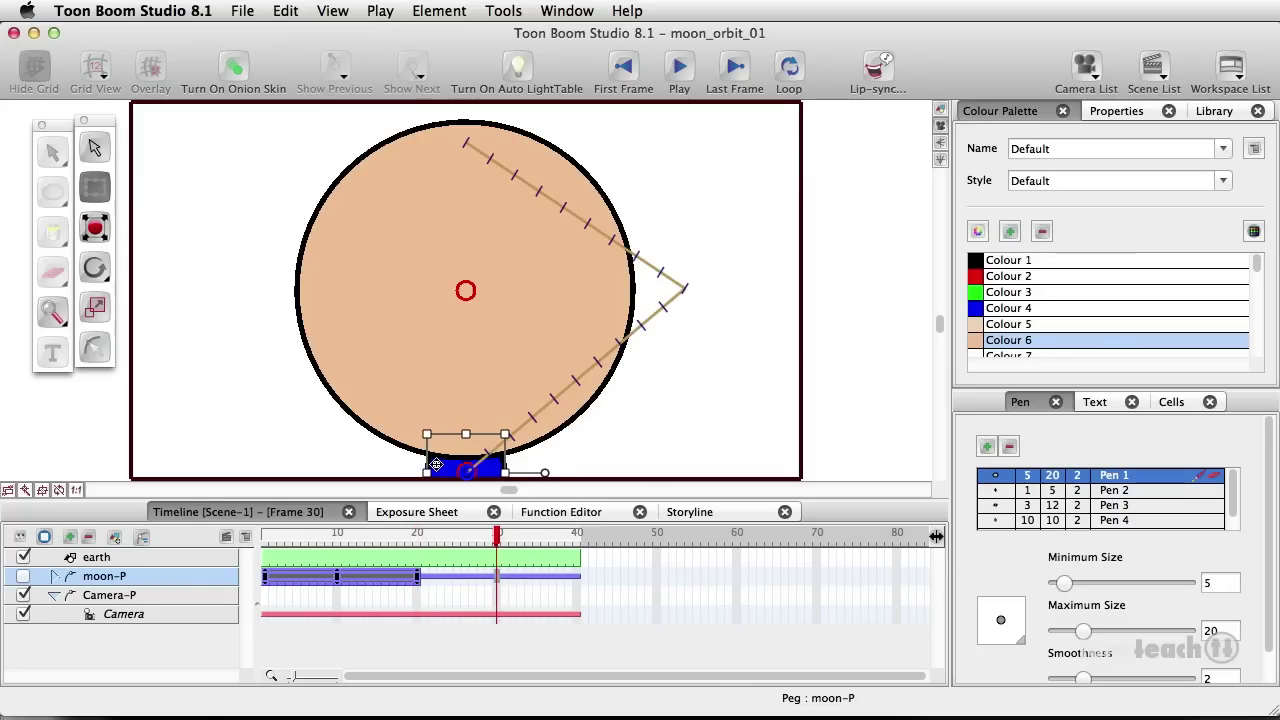
pyautogui.moveTo(436, 465); pyautogui.dragTo(208, 289)
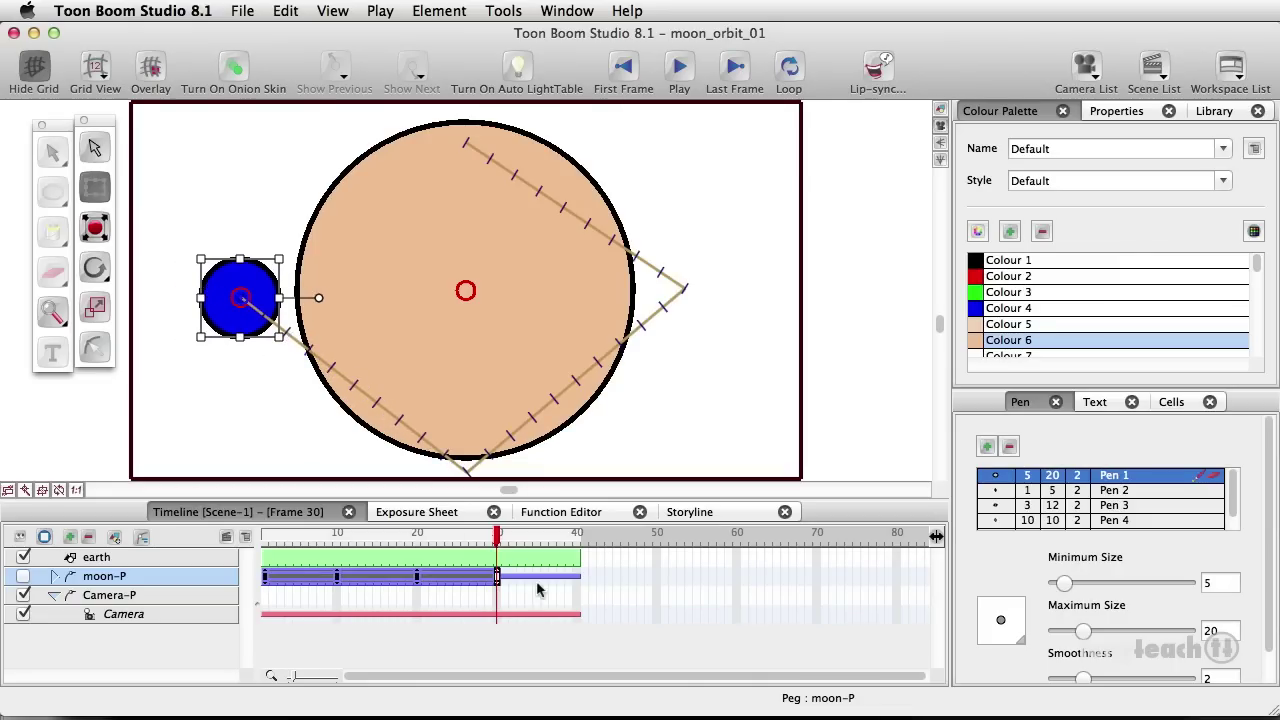
pyautogui.click(577, 580)
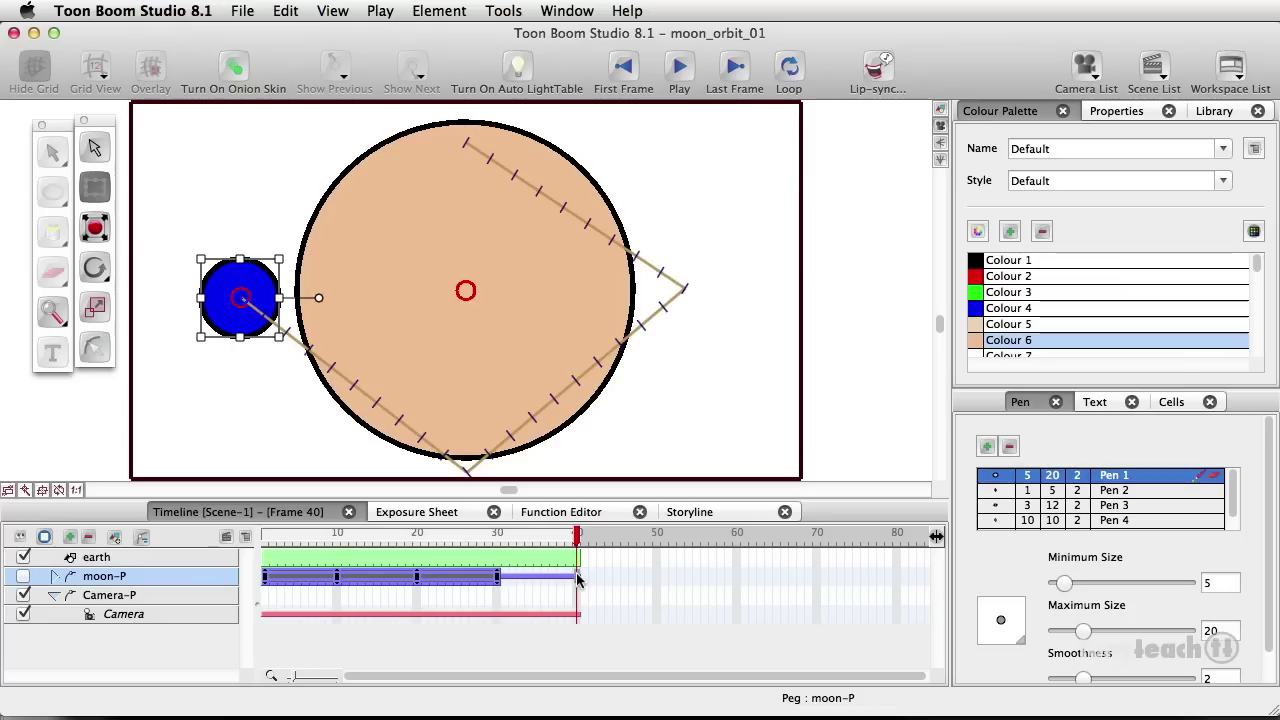
pyautogui.moveTo(268, 284); pyautogui.dragTo(478, 122)
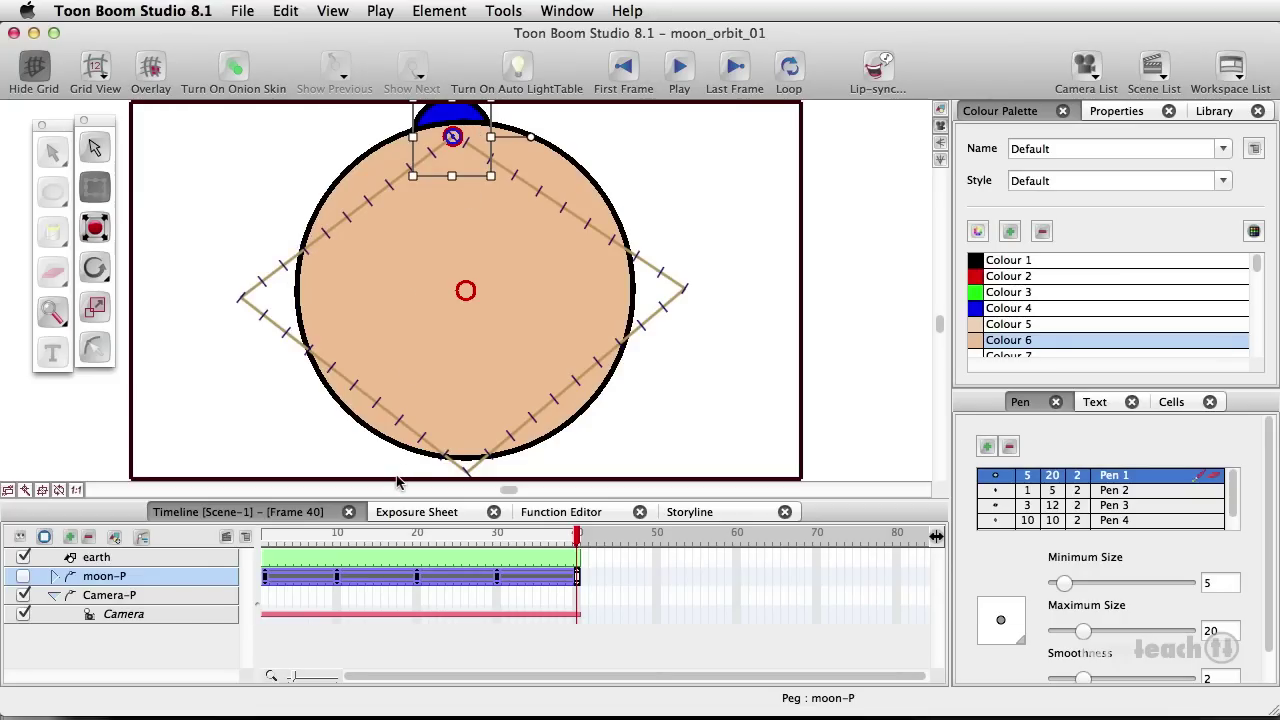
pyautogui.click(265, 588)
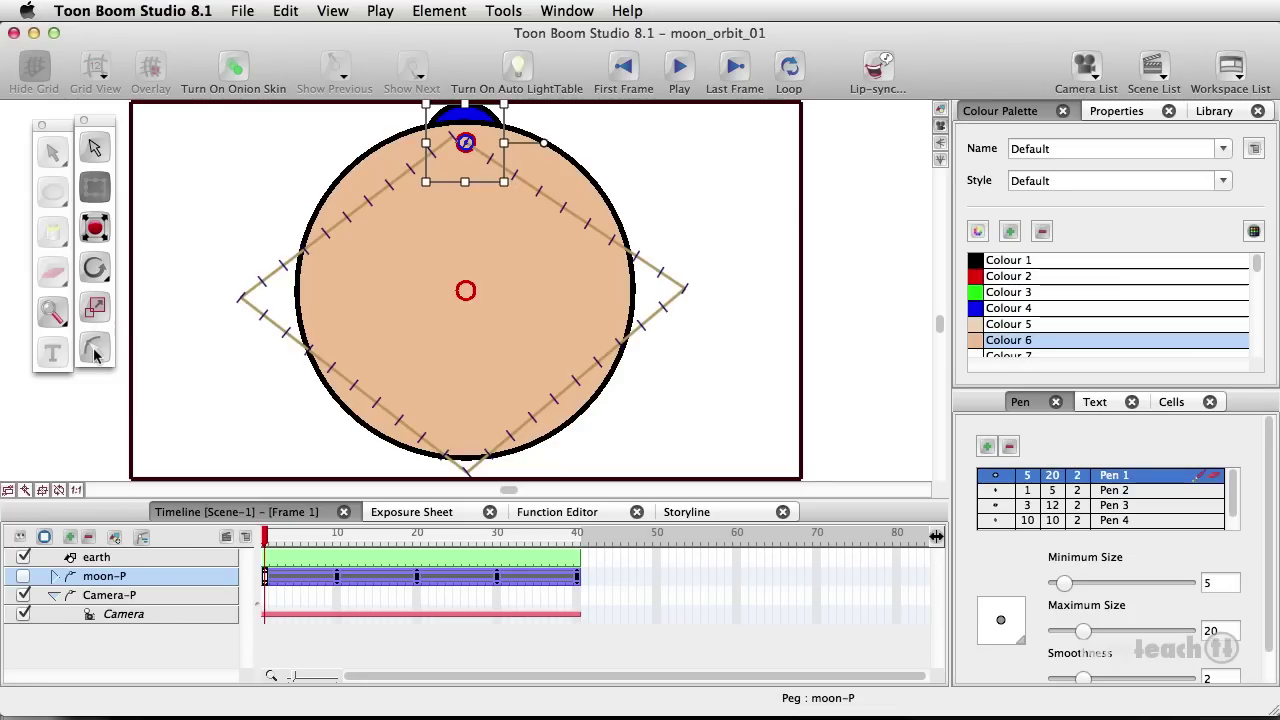
# With the Motion tool, select the frame-10 control point on the moon's path
pyautogui.click(95, 350)
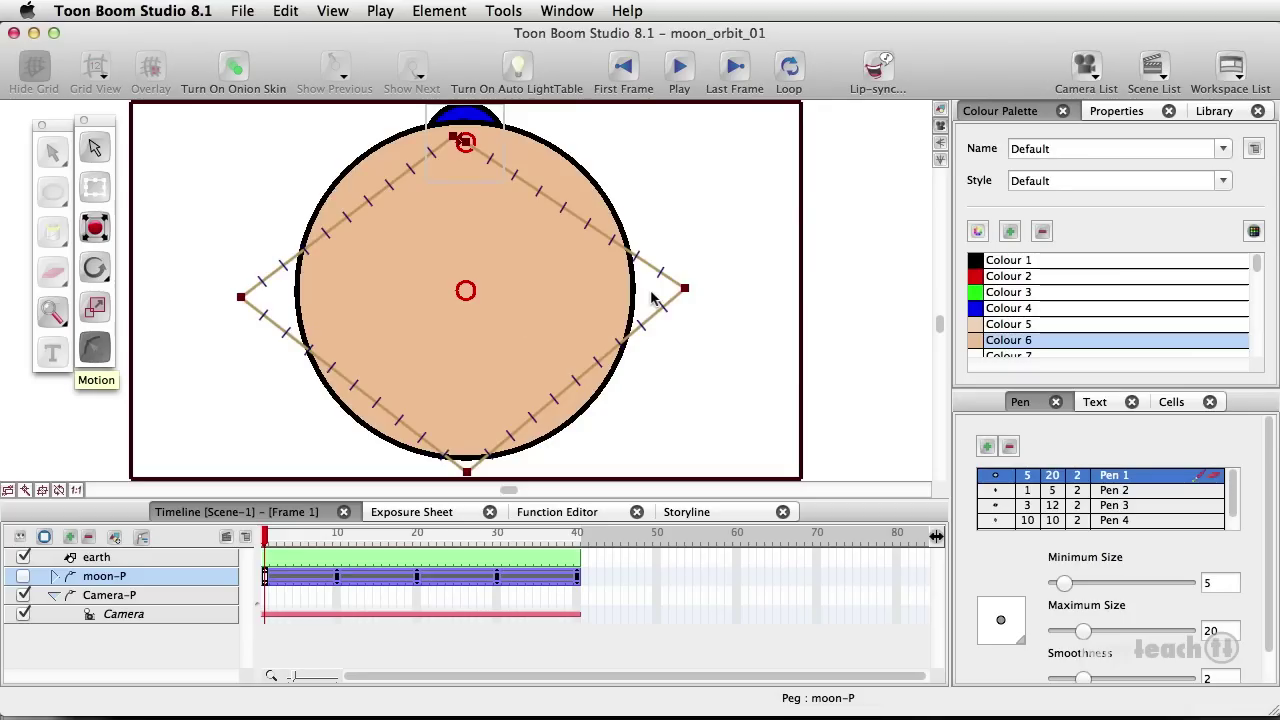
pyautogui.click(685, 288)
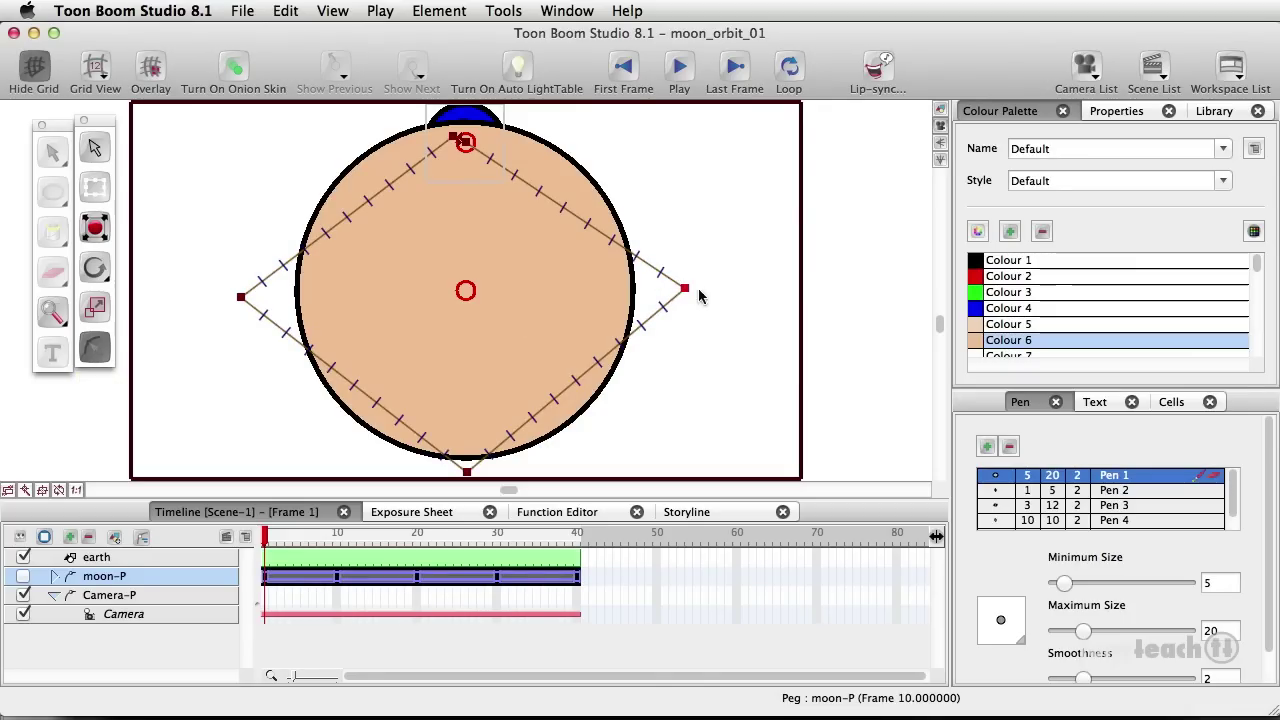
# Raise the Tension of the frame-10 and frame-20 path points in Properties to round the corners
pyautogui.click(1113, 114)
pyautogui.moveTo(1270, 170); pyautogui.dragTo(1274, 230)
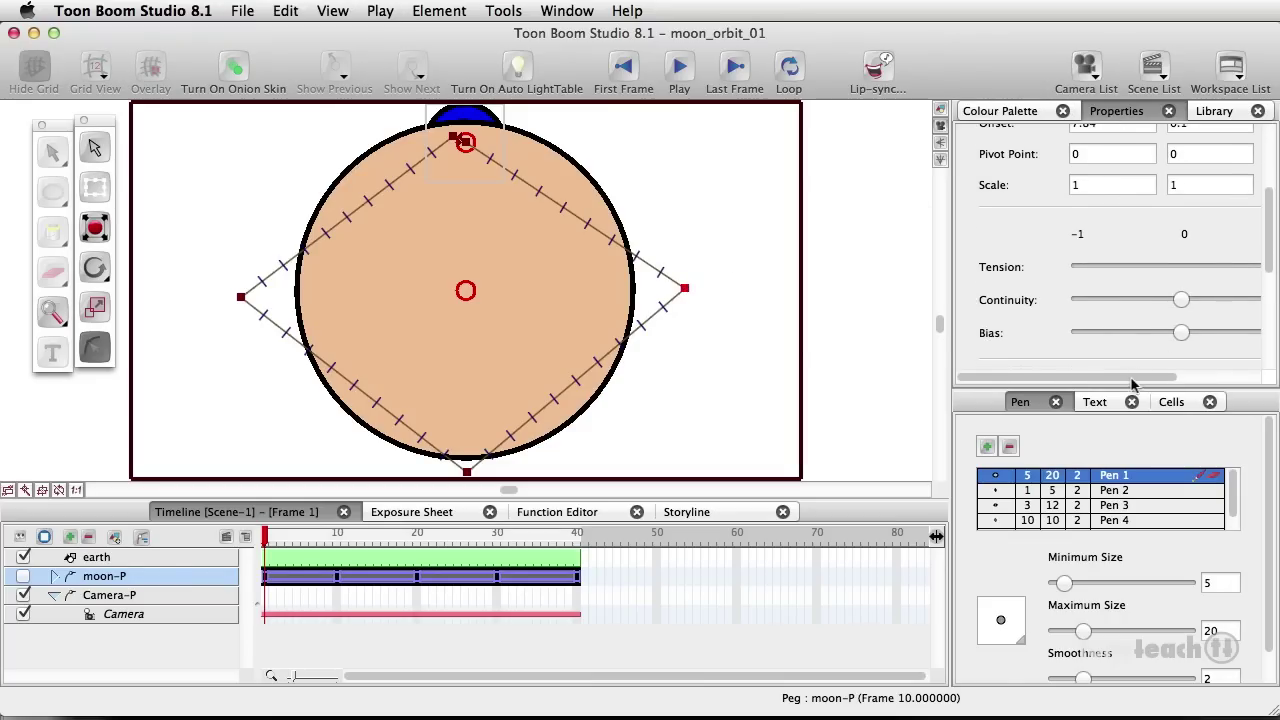
pyautogui.moveTo(1133, 379)
pyautogui.mouseDown()
pyautogui.moveTo(1161, 379)
pyautogui.moveTo(1133, 380)
pyautogui.moveTo(1148, 379)
pyautogui.mouseUp()
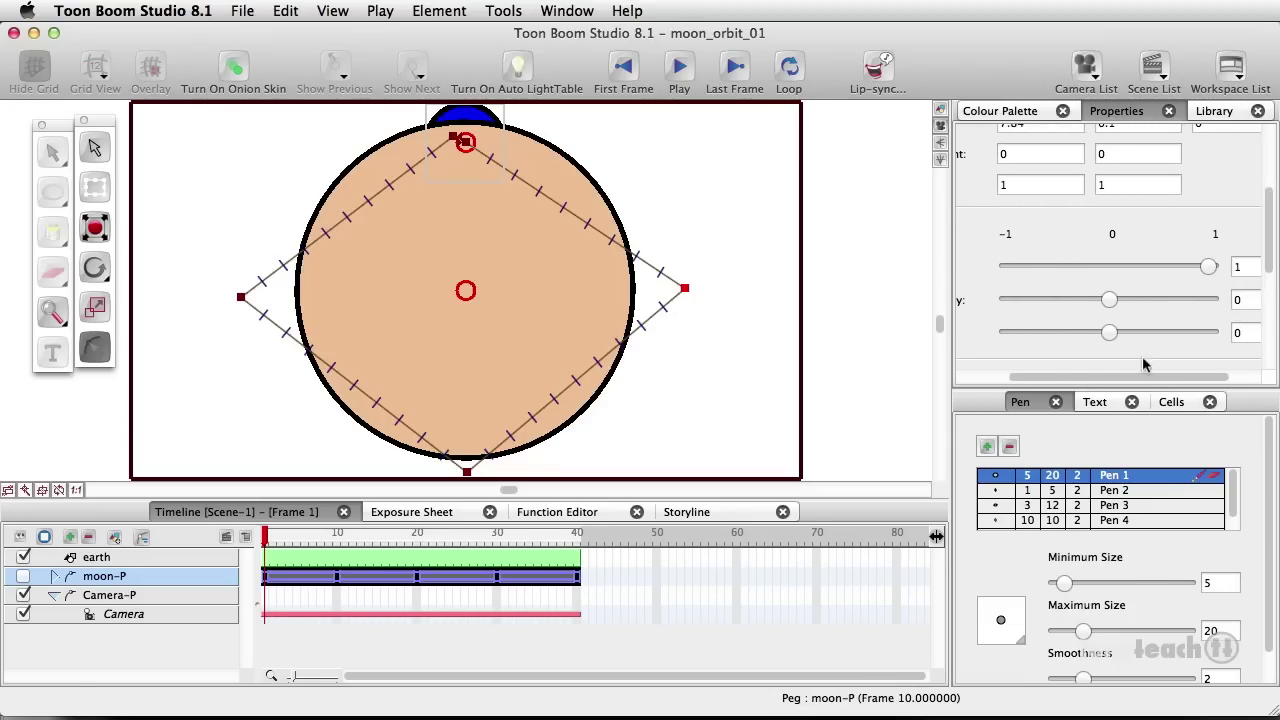
pyautogui.moveTo(1210, 267)
pyautogui.mouseDown()
pyautogui.moveTo(1107, 266)
pyautogui.moveTo(1000, 290)
pyautogui.mouseUp()
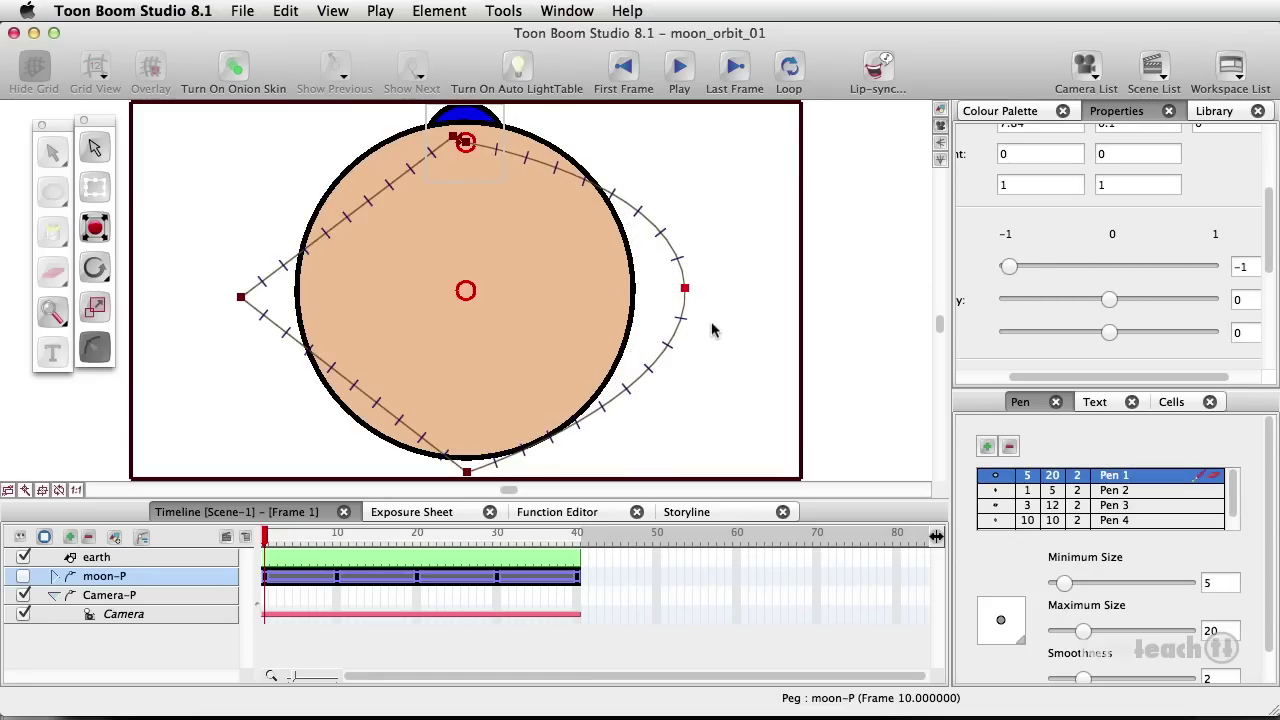
pyautogui.click(466, 474)
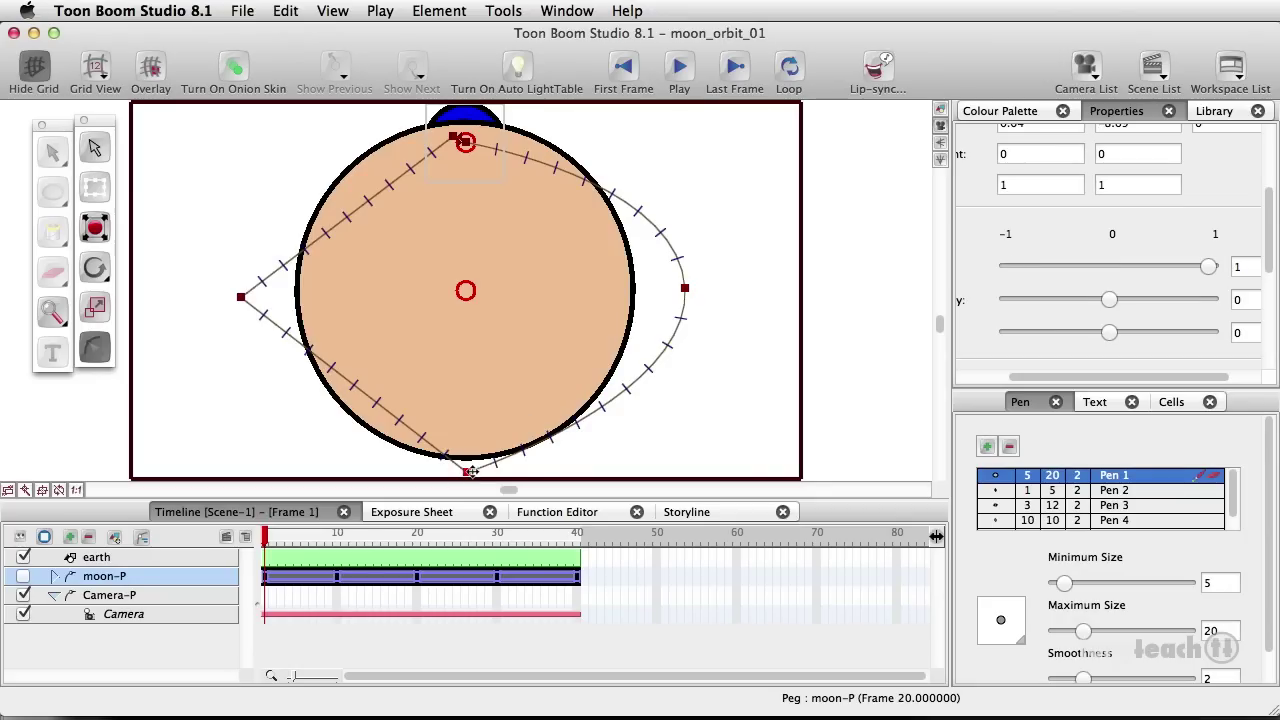
pyautogui.moveTo(1207, 267); pyautogui.dragTo(924, 276)
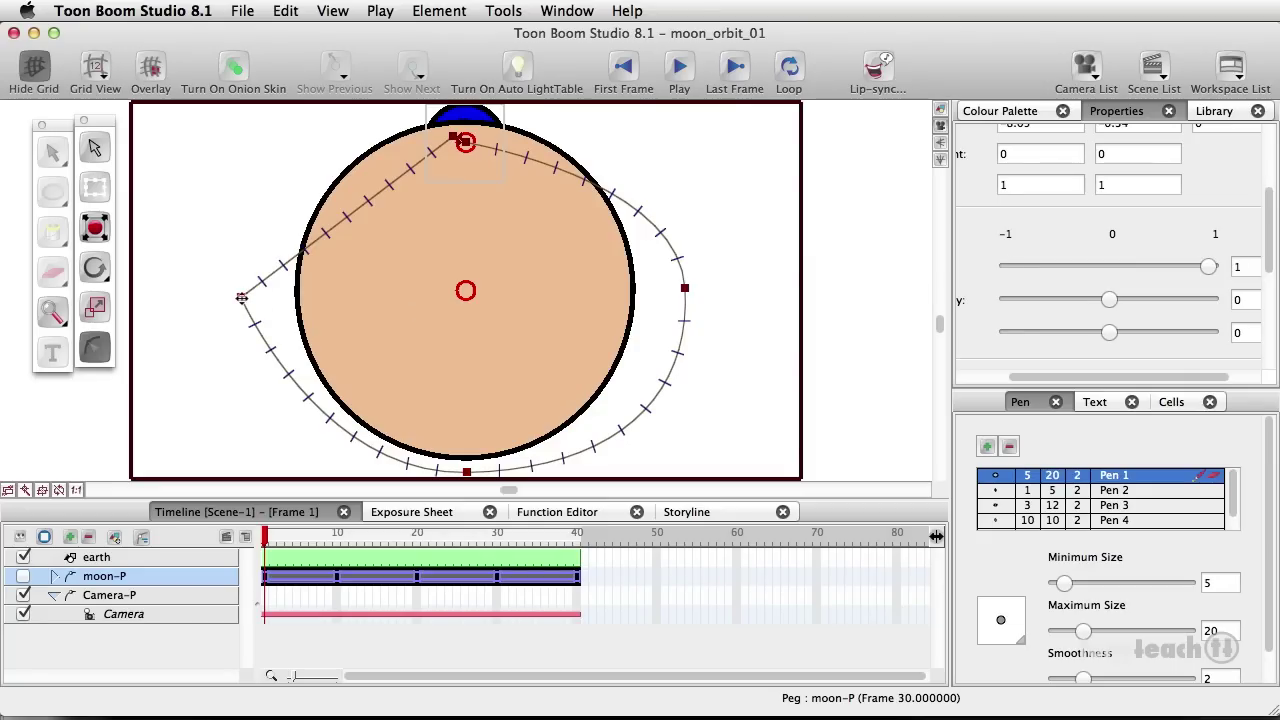
pyautogui.moveTo(1008, 266)
pyautogui.mouseDown()
pyautogui.moveTo(1194, 267)
pyautogui.moveTo(1003, 270)
pyautogui.mouseUp()
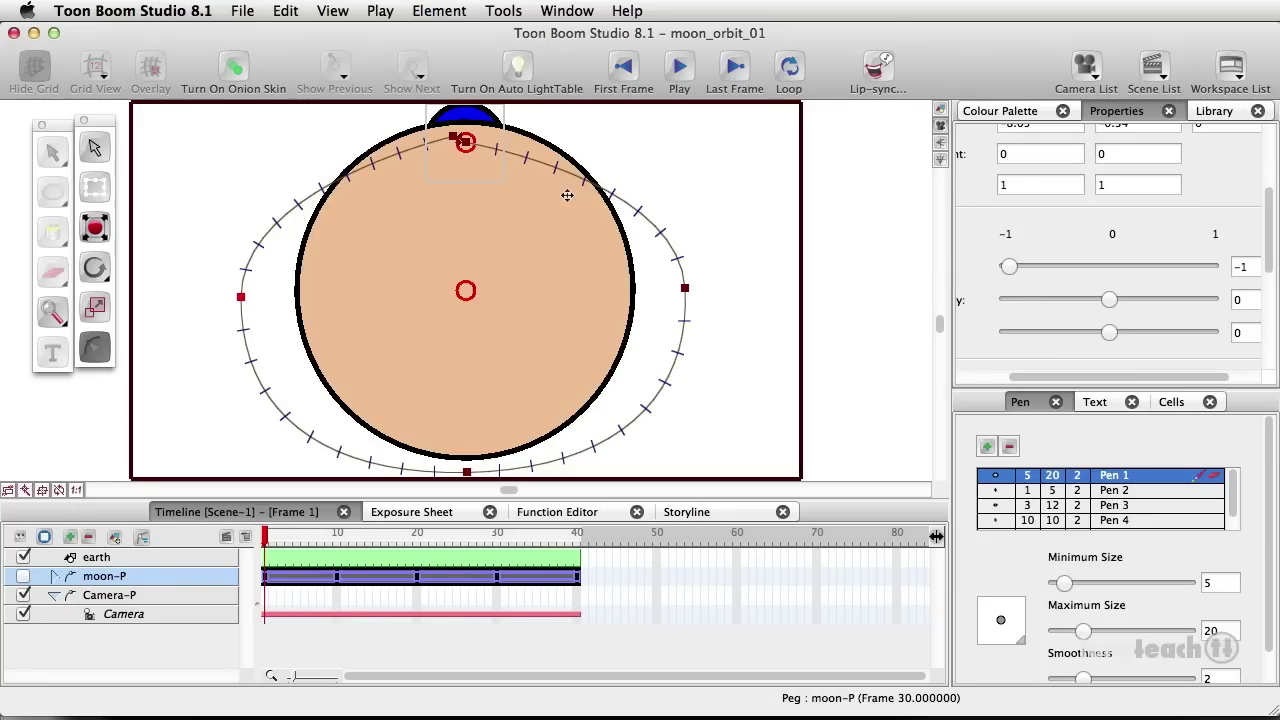
# Drag the top and bottom path points to widen the orbit into a smooth oval
pyautogui.click(451, 136)
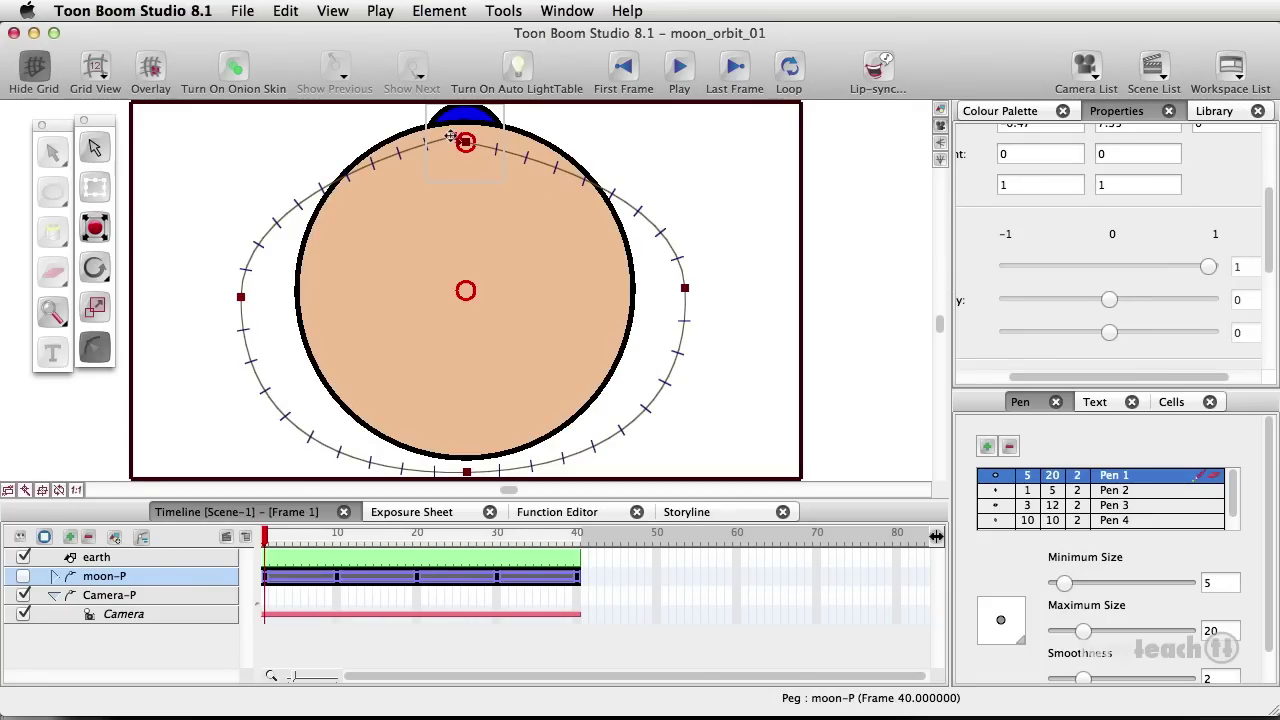
pyautogui.moveTo(451, 138); pyautogui.dragTo(448, 148)
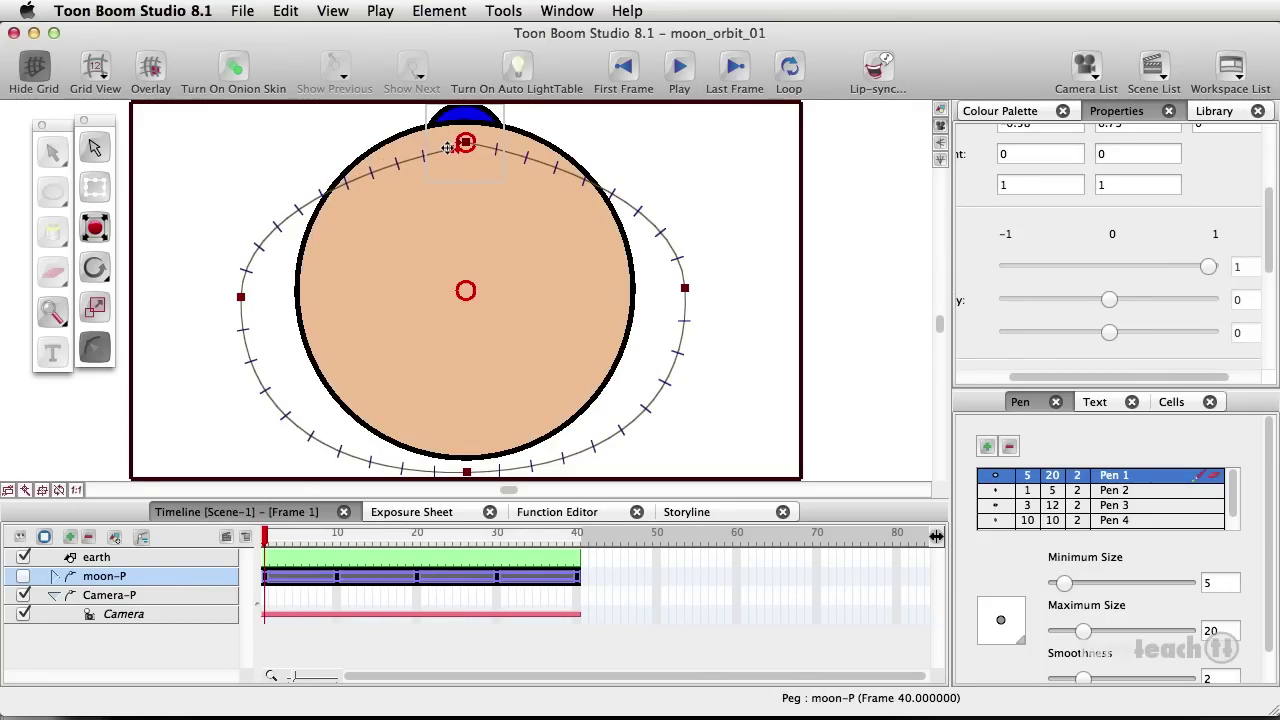
pyautogui.hotkey('shift', ',')
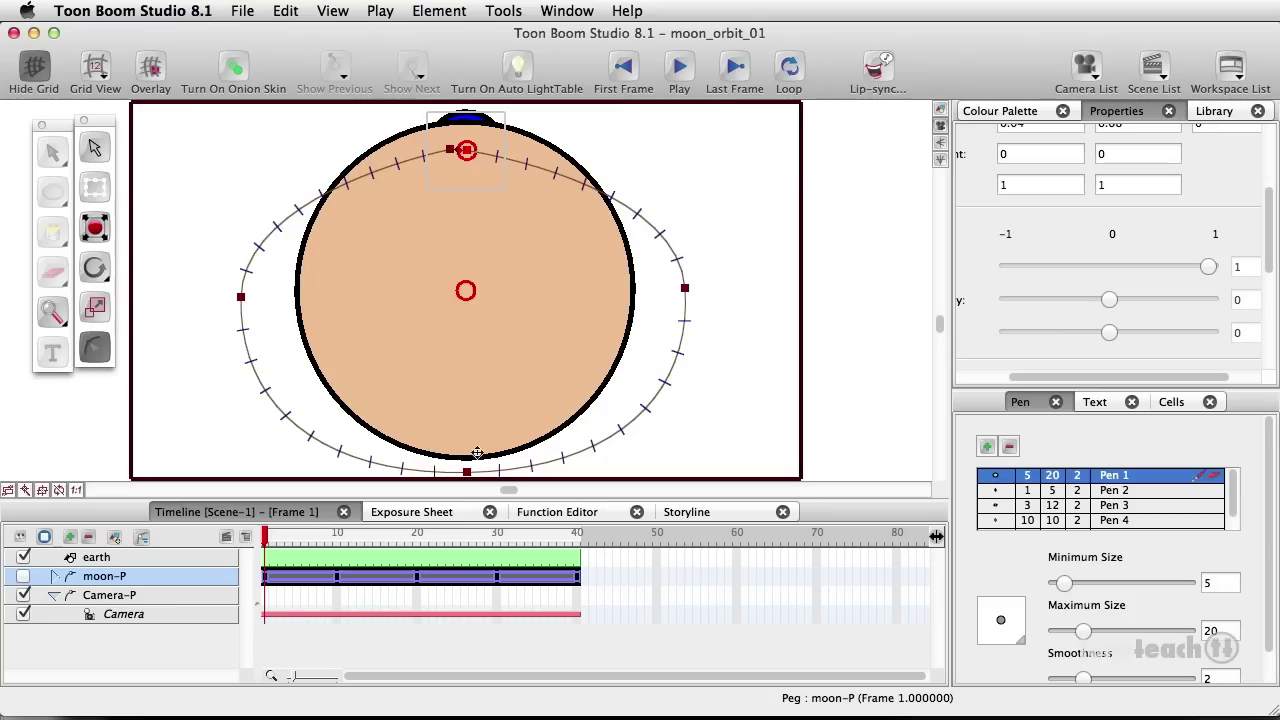
pyautogui.moveTo(466, 471); pyautogui.dragTo(467, 485)
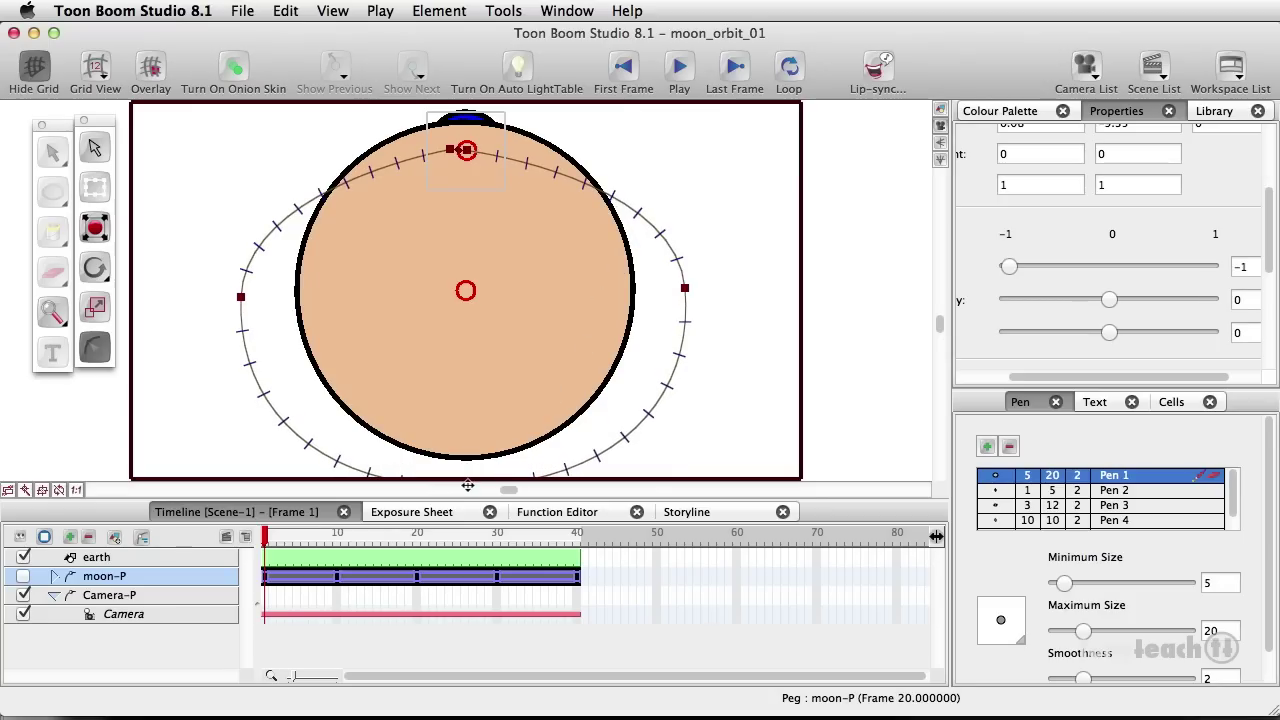
pyautogui.moveTo(450, 151)
pyautogui.mouseDown()
pyautogui.moveTo(451, 170)
pyautogui.moveTo(467, 168)
pyautogui.mouseUp()
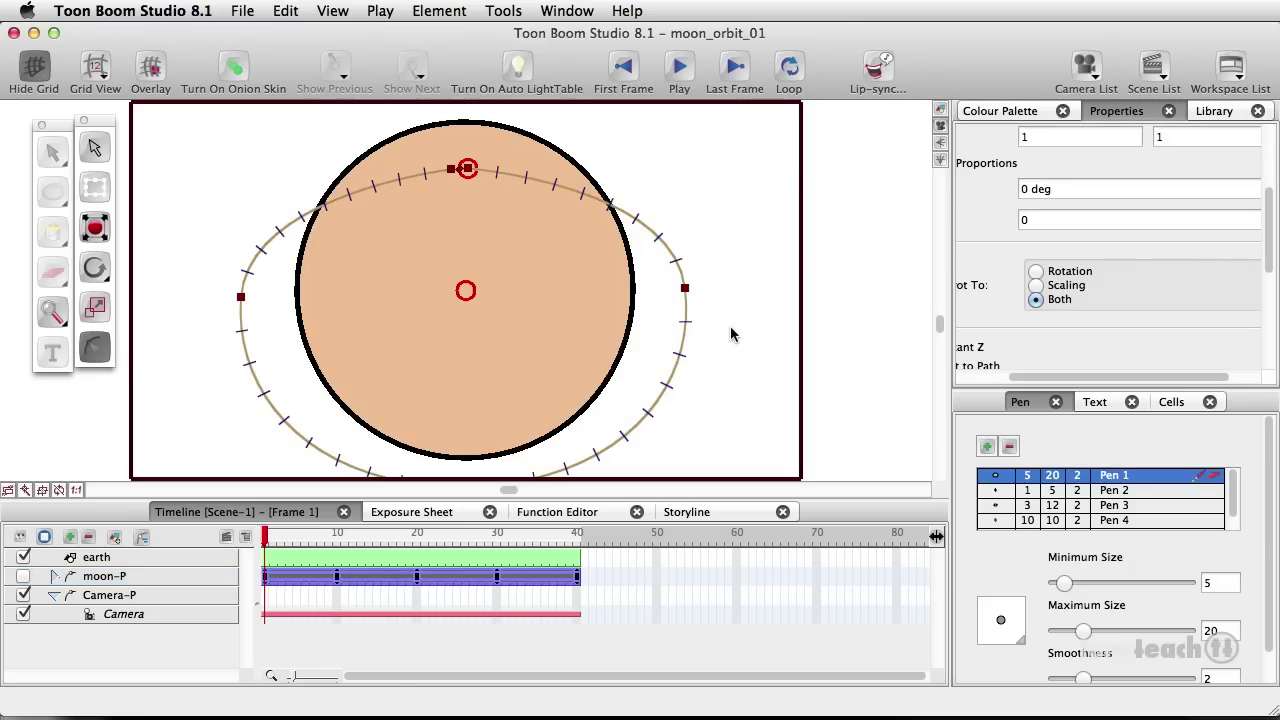
# Zoom out, pull the orbit's bottom point inside the stage, and scrub to preview the moon's travel
pyautogui.press('2')
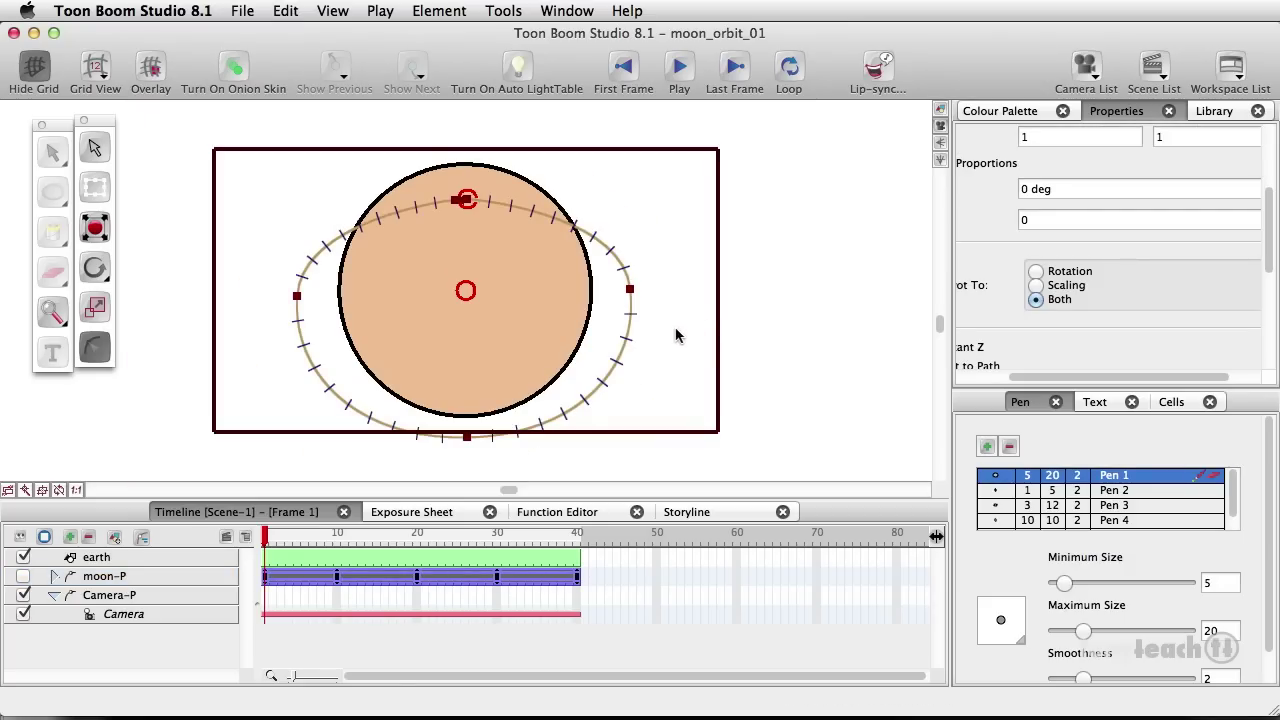
pyautogui.moveTo(470, 440); pyautogui.dragTo(467, 425)
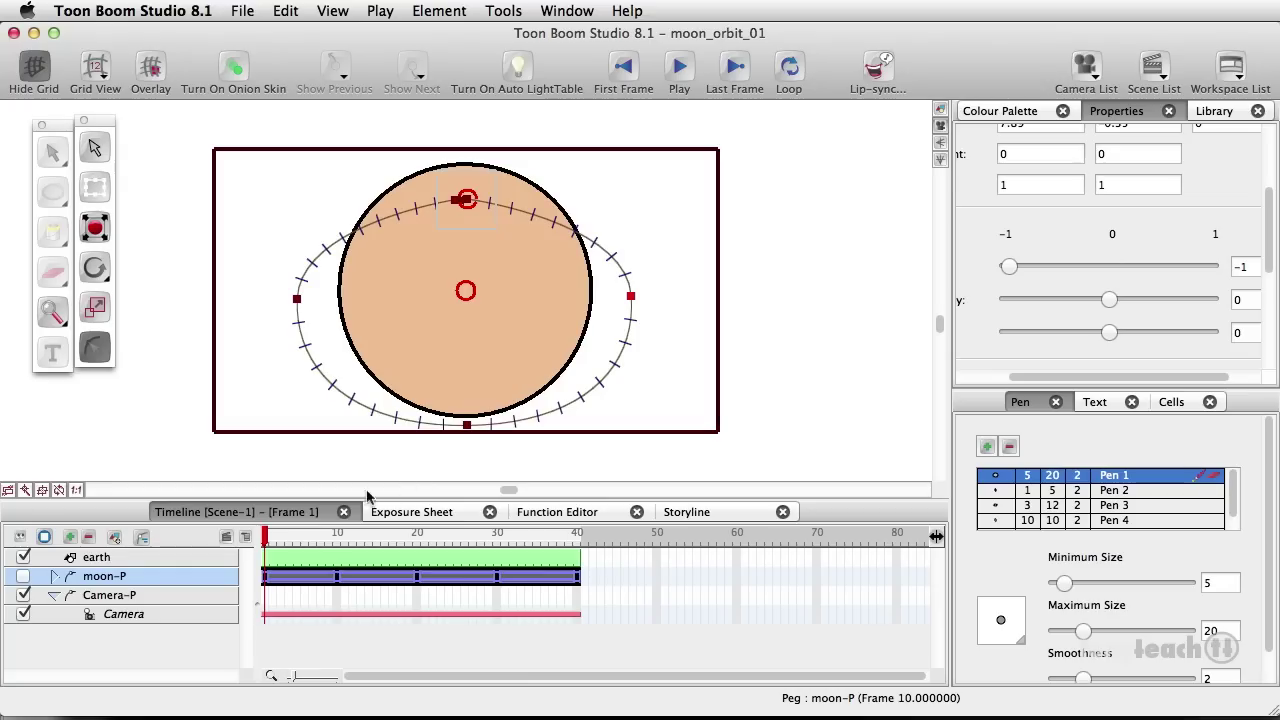
pyautogui.moveTo(268, 539); pyautogui.dragTo(482, 560)
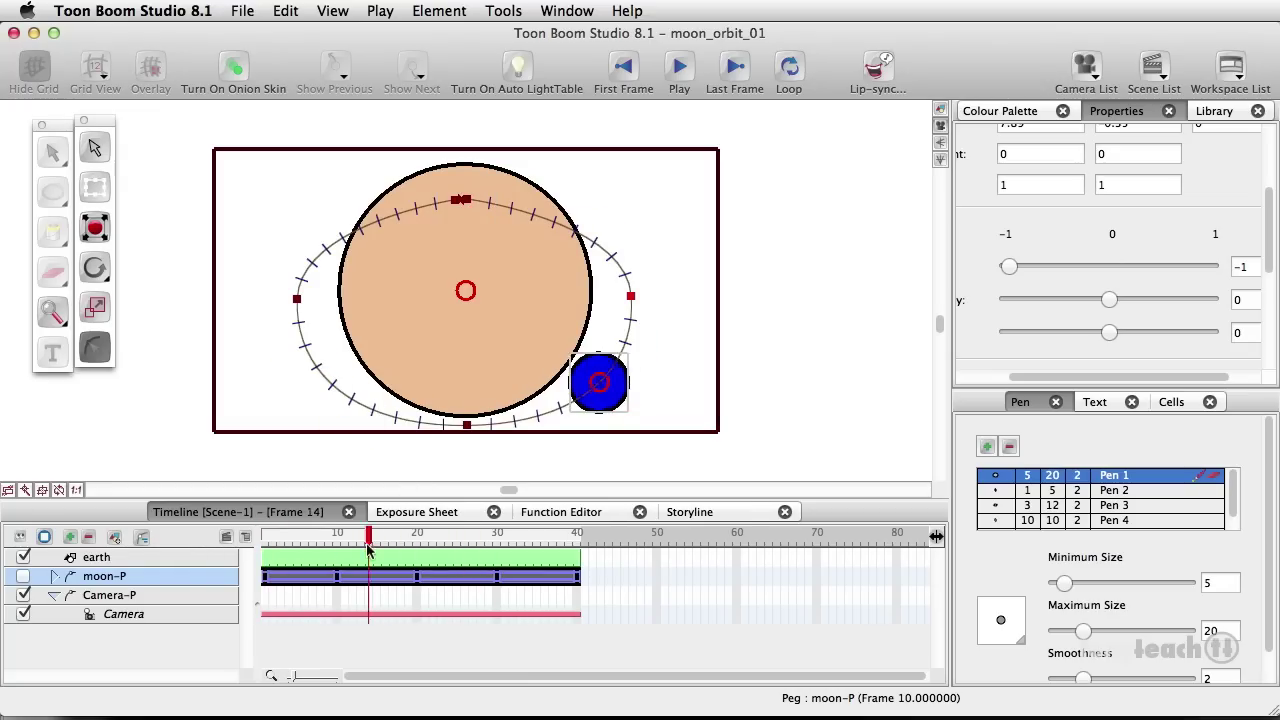
pyautogui.moveTo(482, 560)
pyautogui.mouseDown()
pyautogui.moveTo(265, 543)
pyautogui.moveTo(576, 573)
pyautogui.moveTo(369, 560)
pyautogui.moveTo(419, 562)
pyautogui.mouseUp()
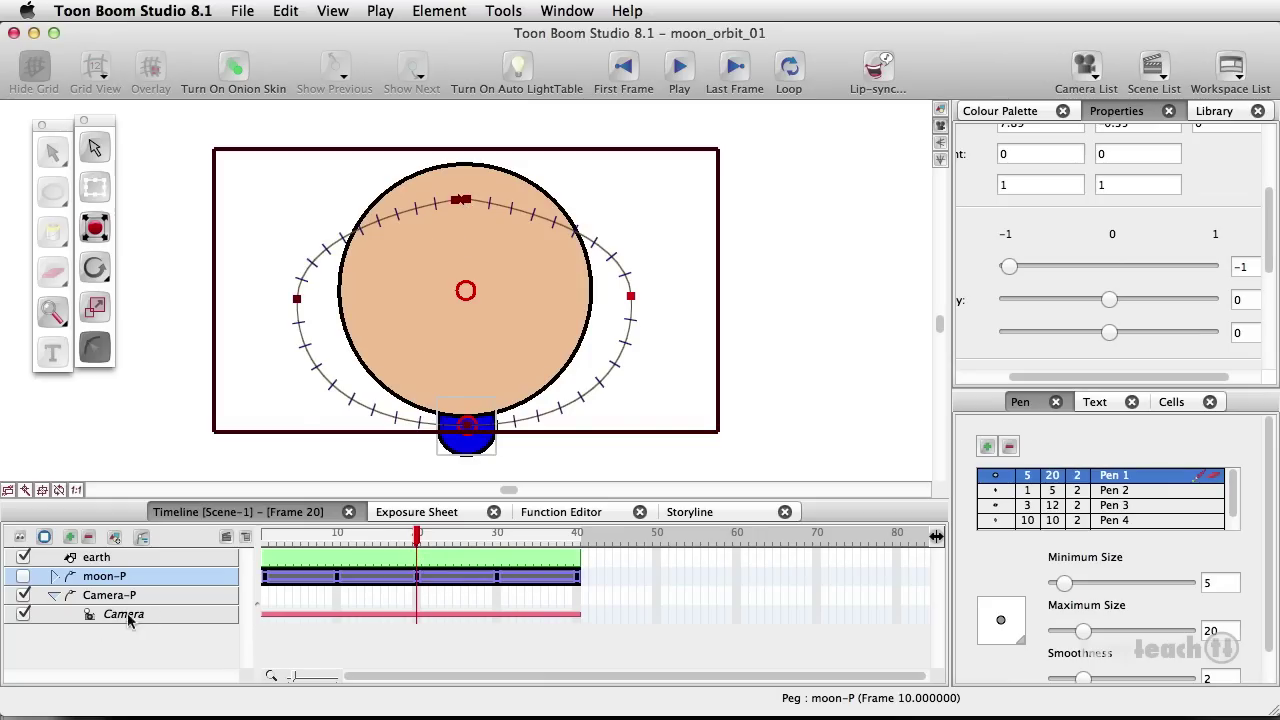
# Hide the earth, then scale the moon larger at frame 20 and smaller at frame 1
pyautogui.click(23, 557)
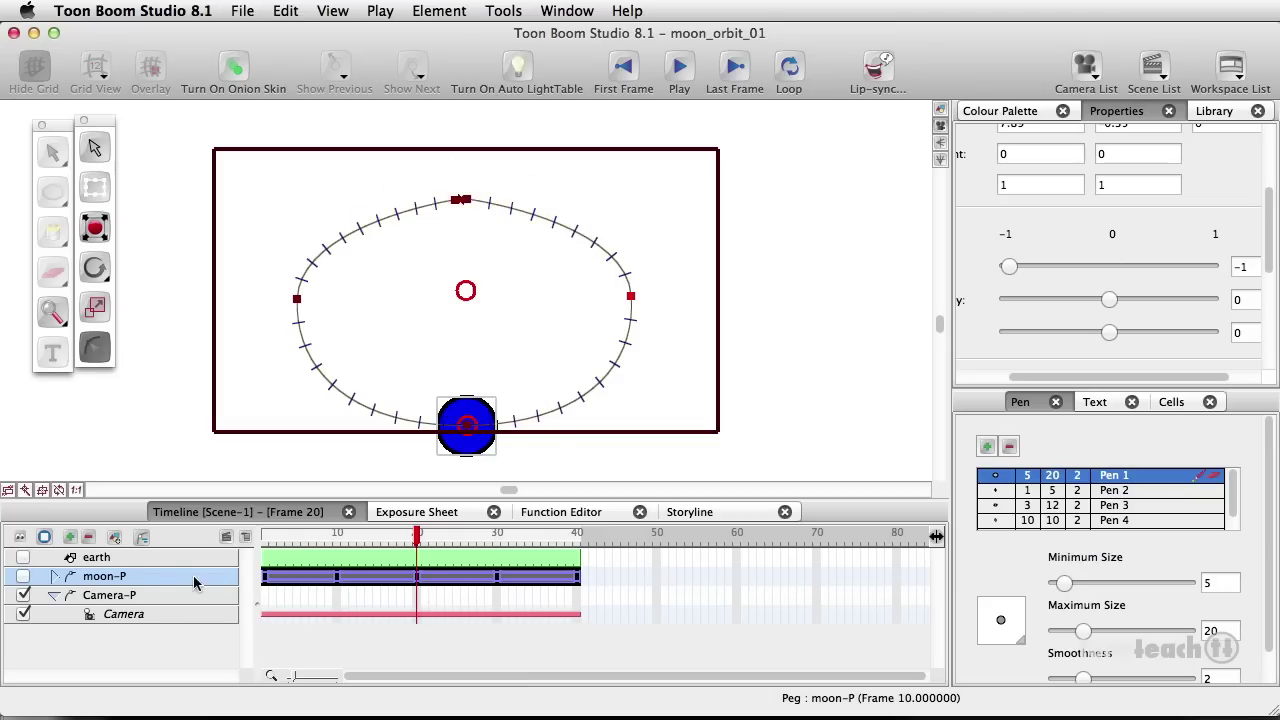
pyautogui.click(87, 308)
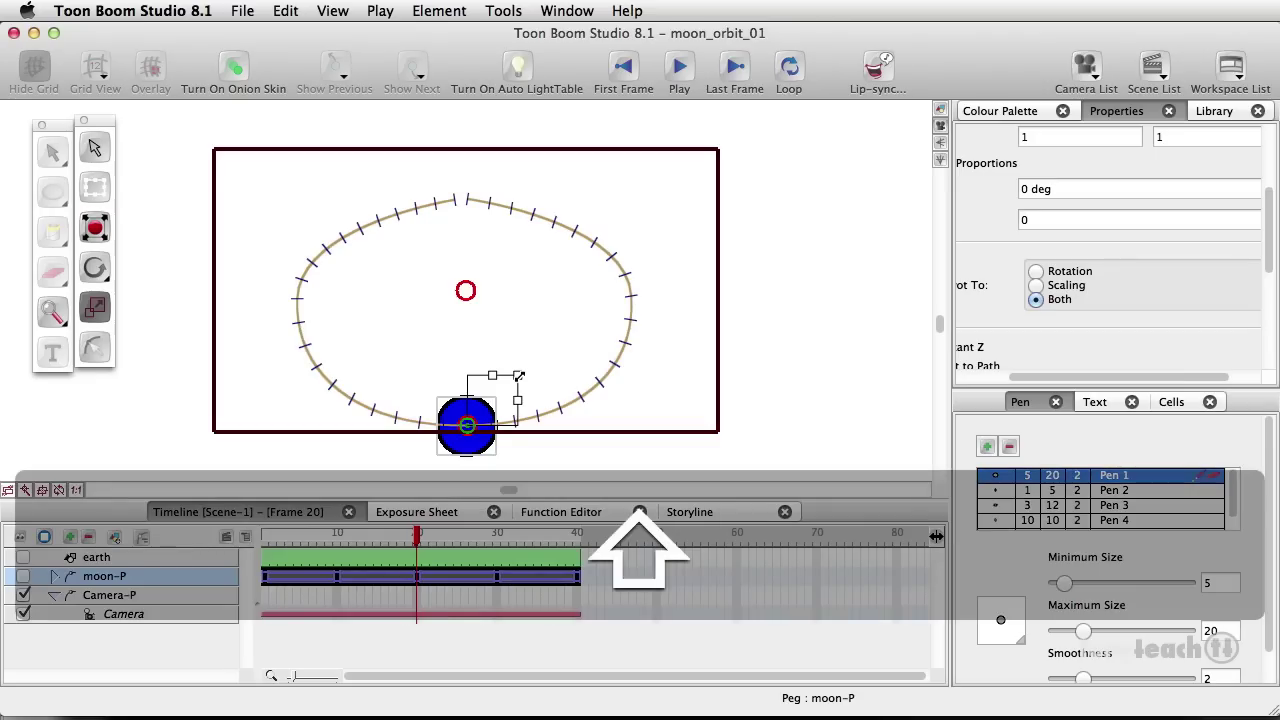
pyautogui.moveTo(518, 376); pyautogui.dragTo(556, 340)
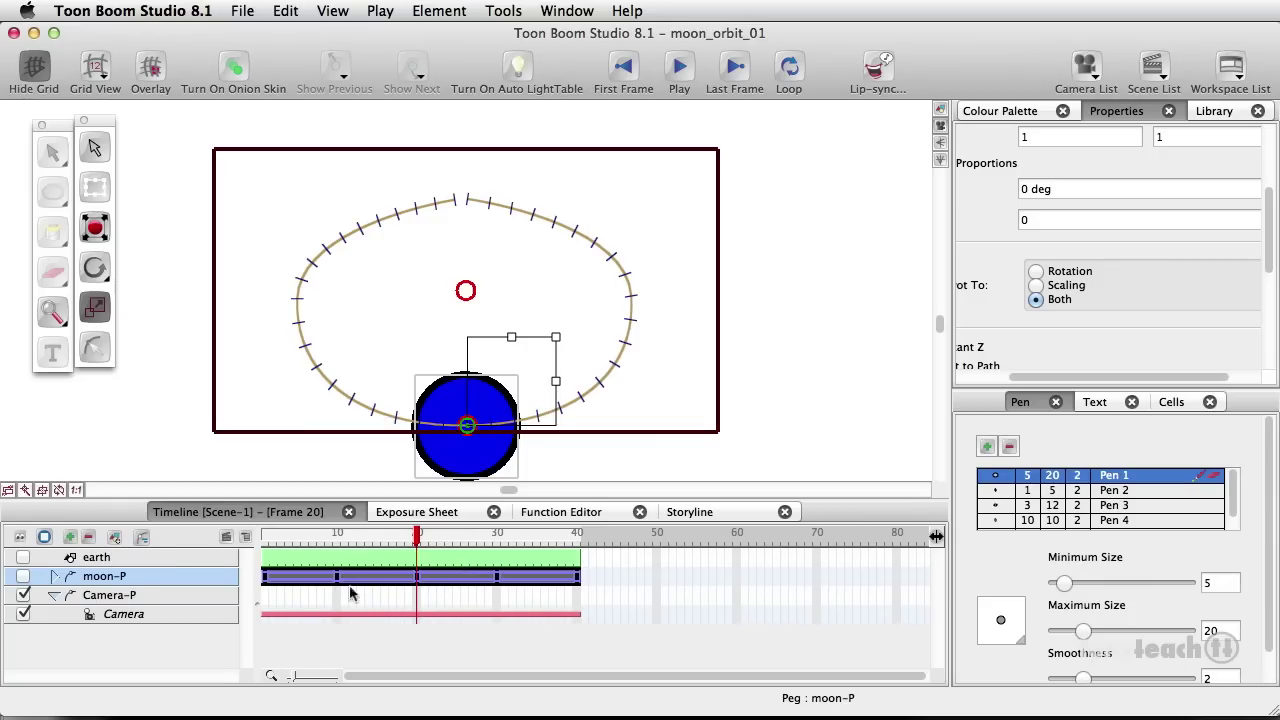
pyautogui.click(266, 577)
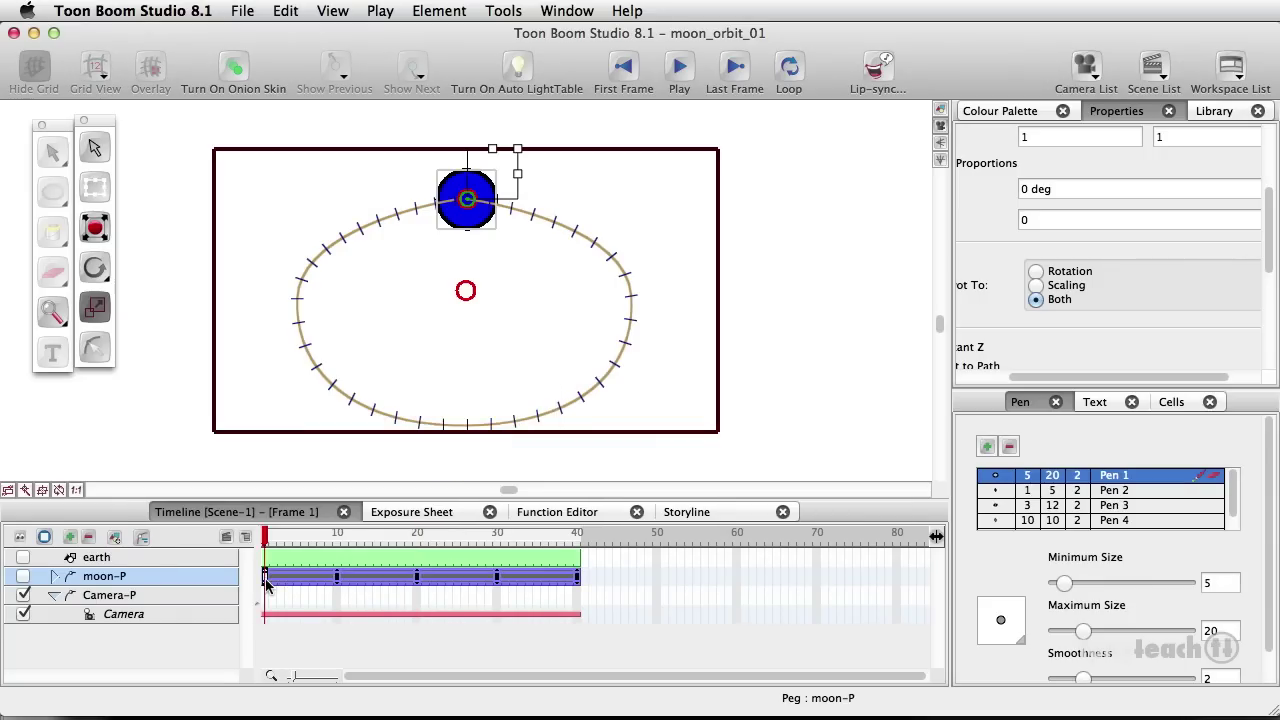
pyautogui.click(577, 577)
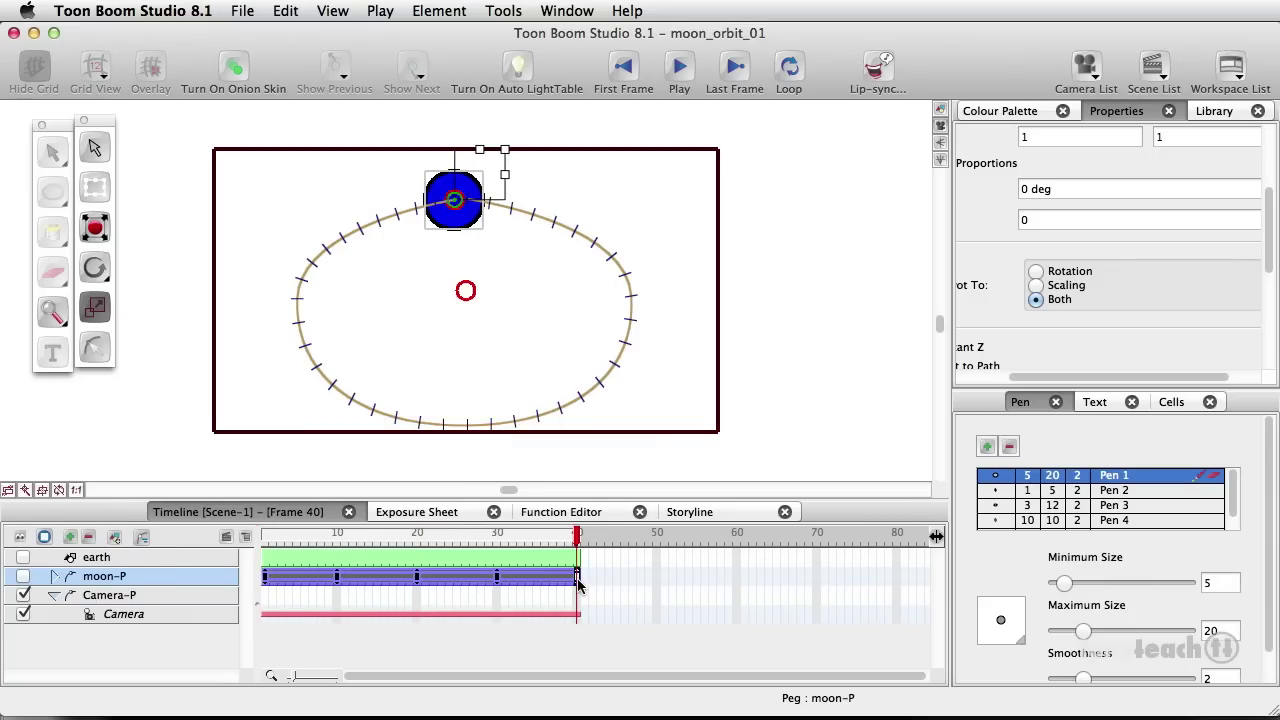
pyautogui.click(265, 577)
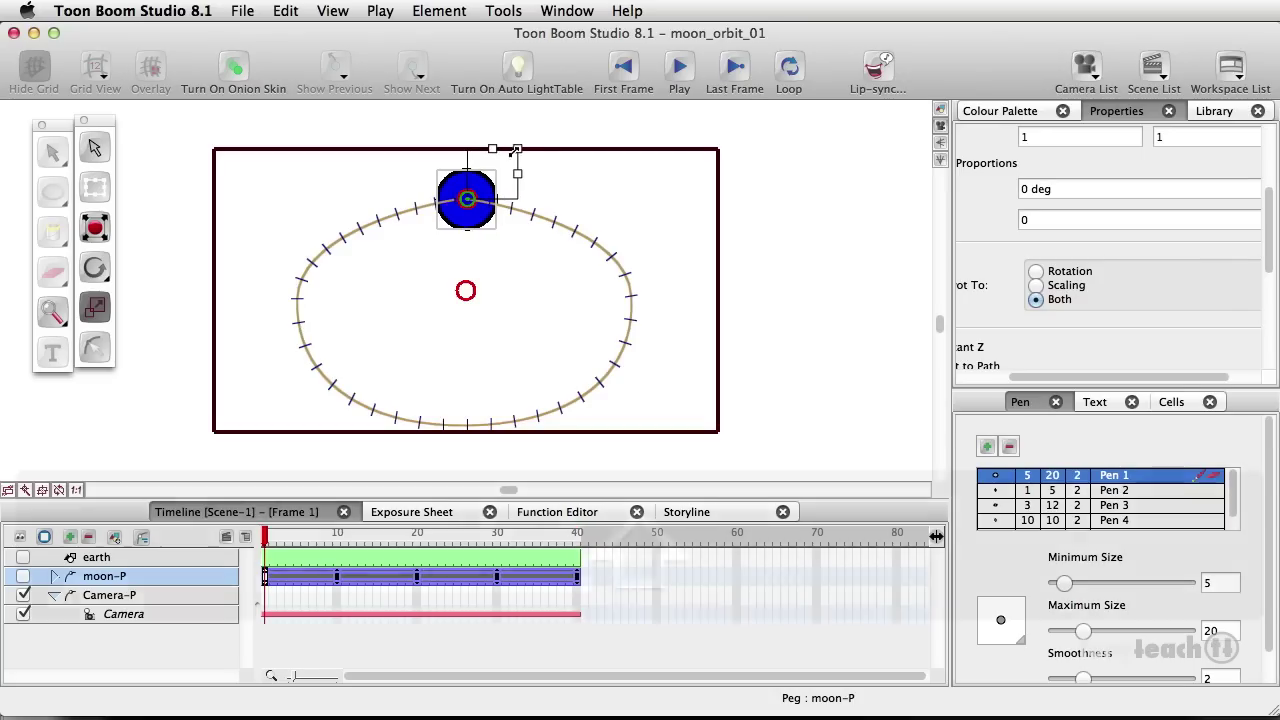
pyautogui.click(516, 148)
pyautogui.moveTo(516, 148); pyautogui.dragTo(491, 166)
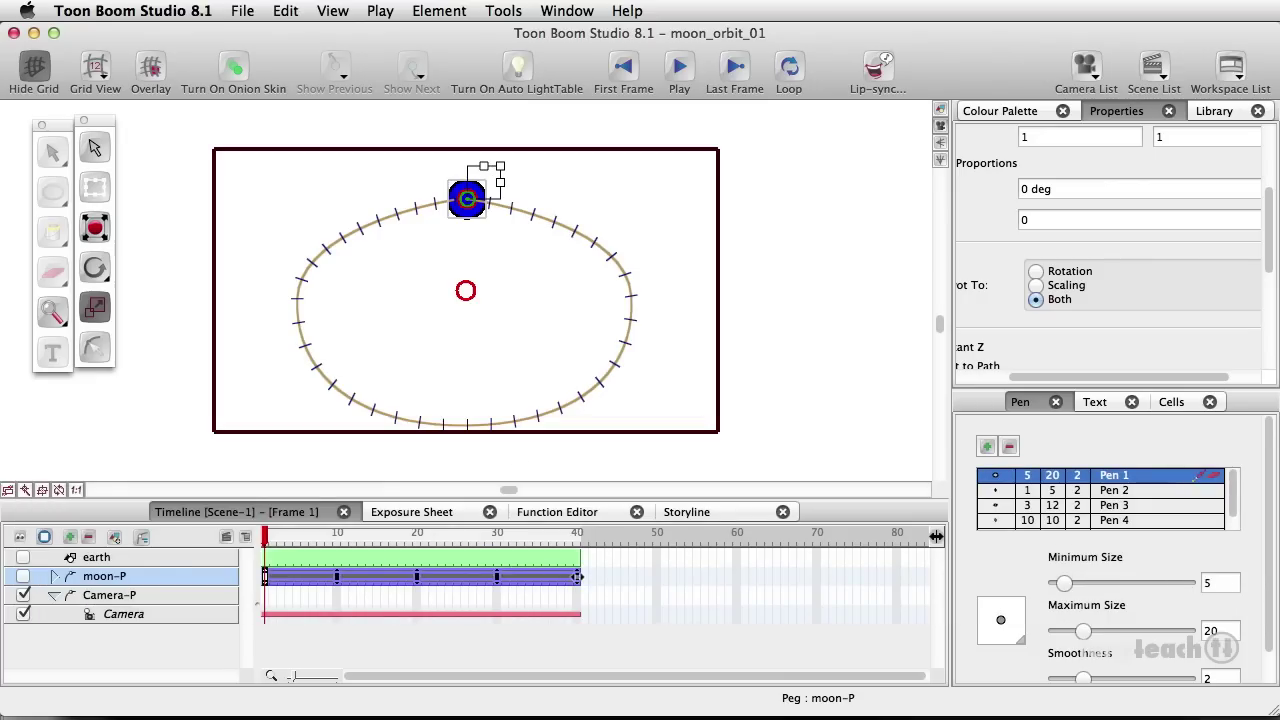
# Check the moon's size at frame 40 and play the orbit animation
pyautogui.click(578, 540)
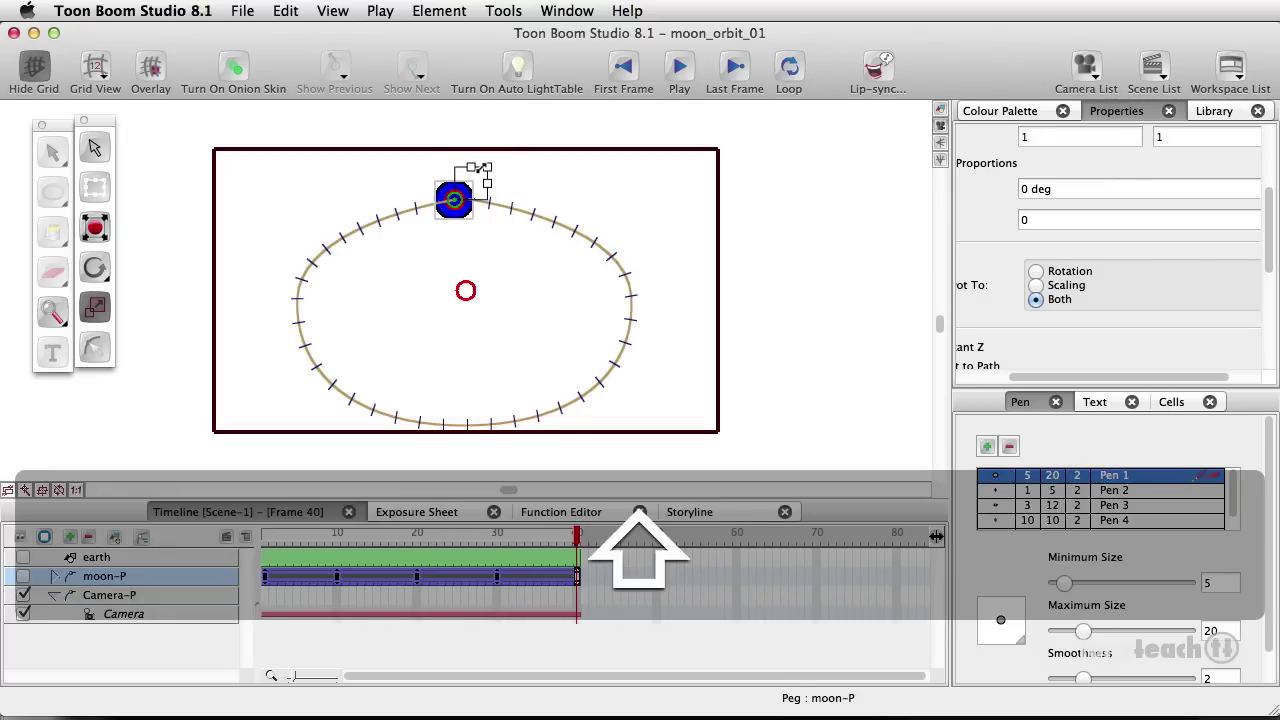
pyautogui.click(266, 579)
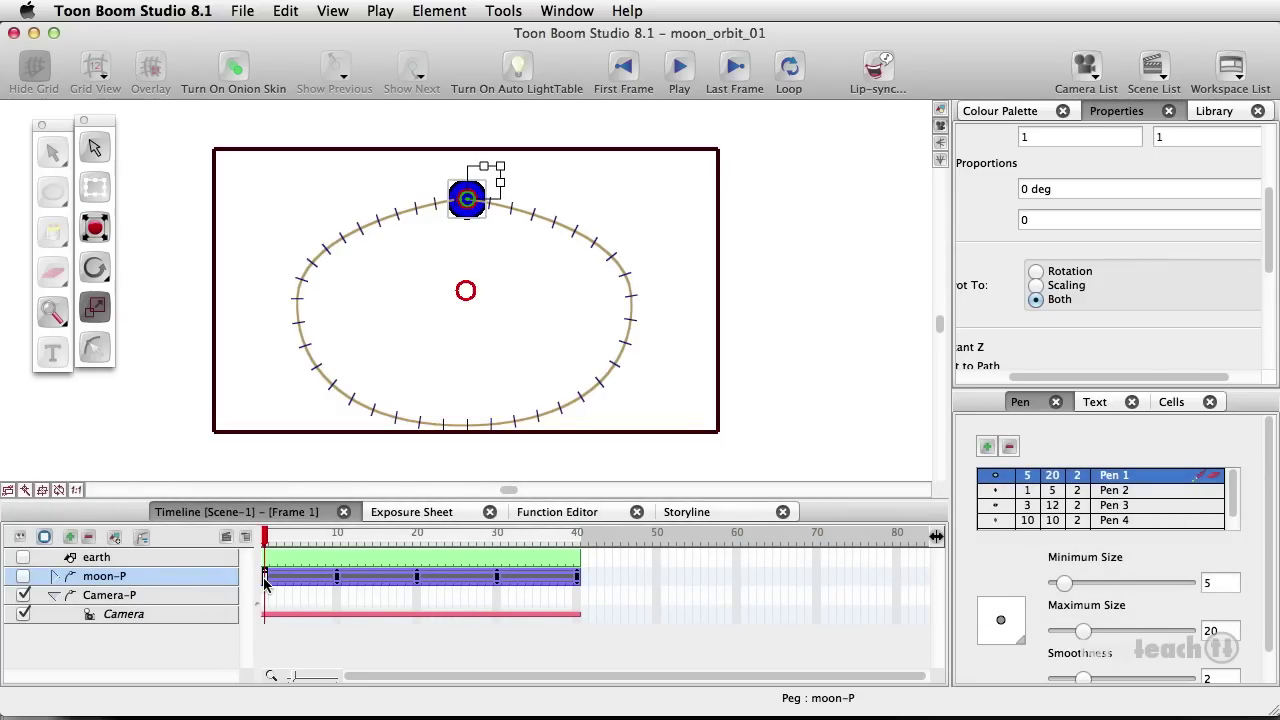
pyautogui.click(578, 577)
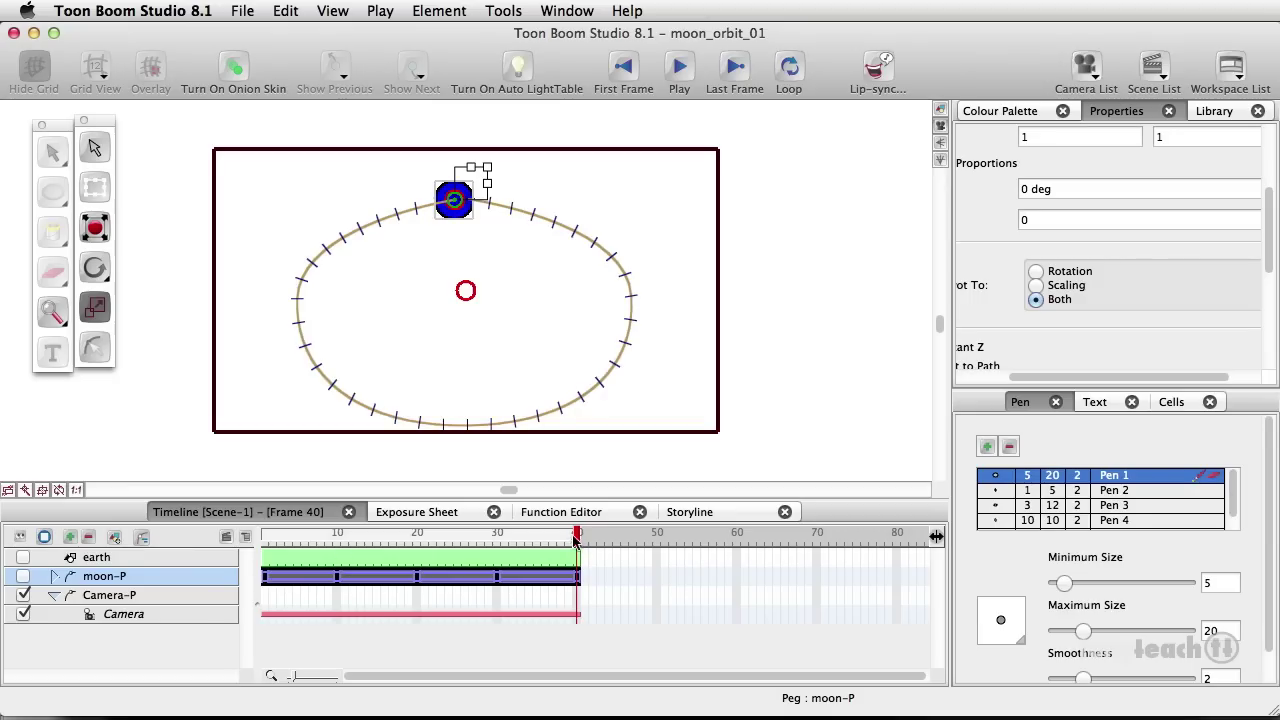
pyautogui.click(680, 68)
pyautogui.click(680, 67)
# Show the earth again and, at frame 20, bring the moon forward in Z-depth in front of it
pyautogui.click(24, 558)
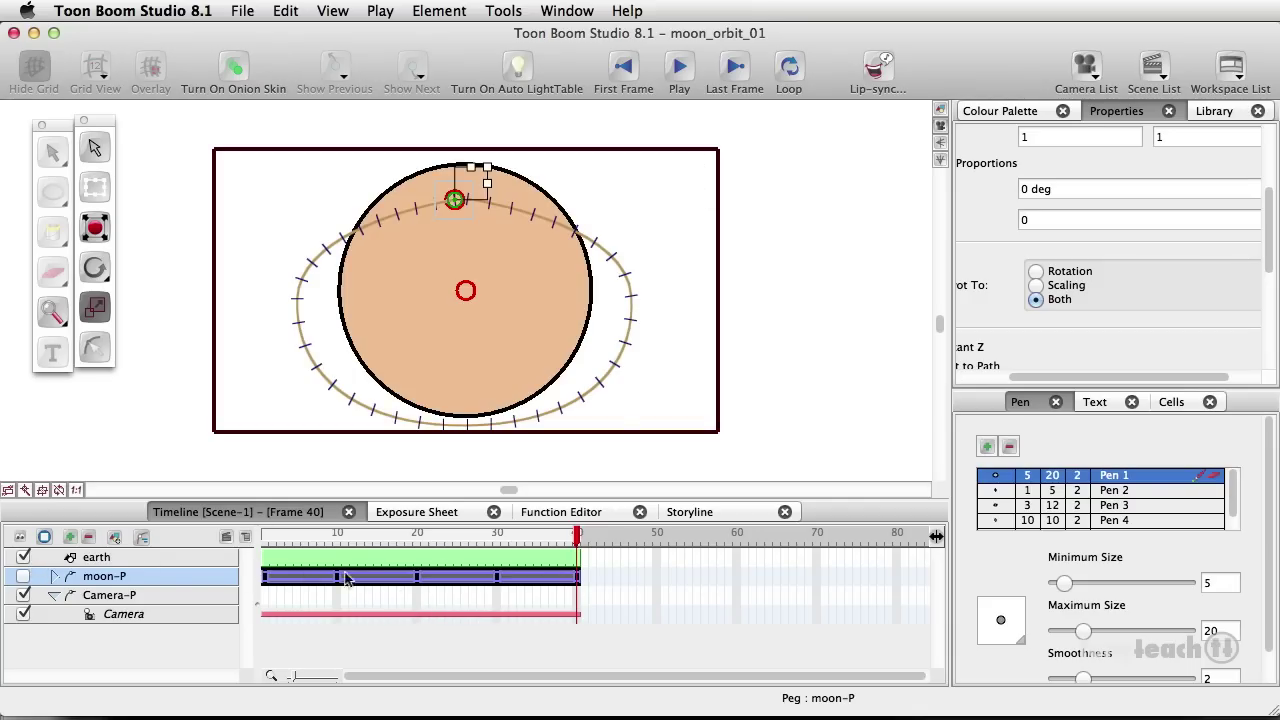
pyautogui.click(417, 577)
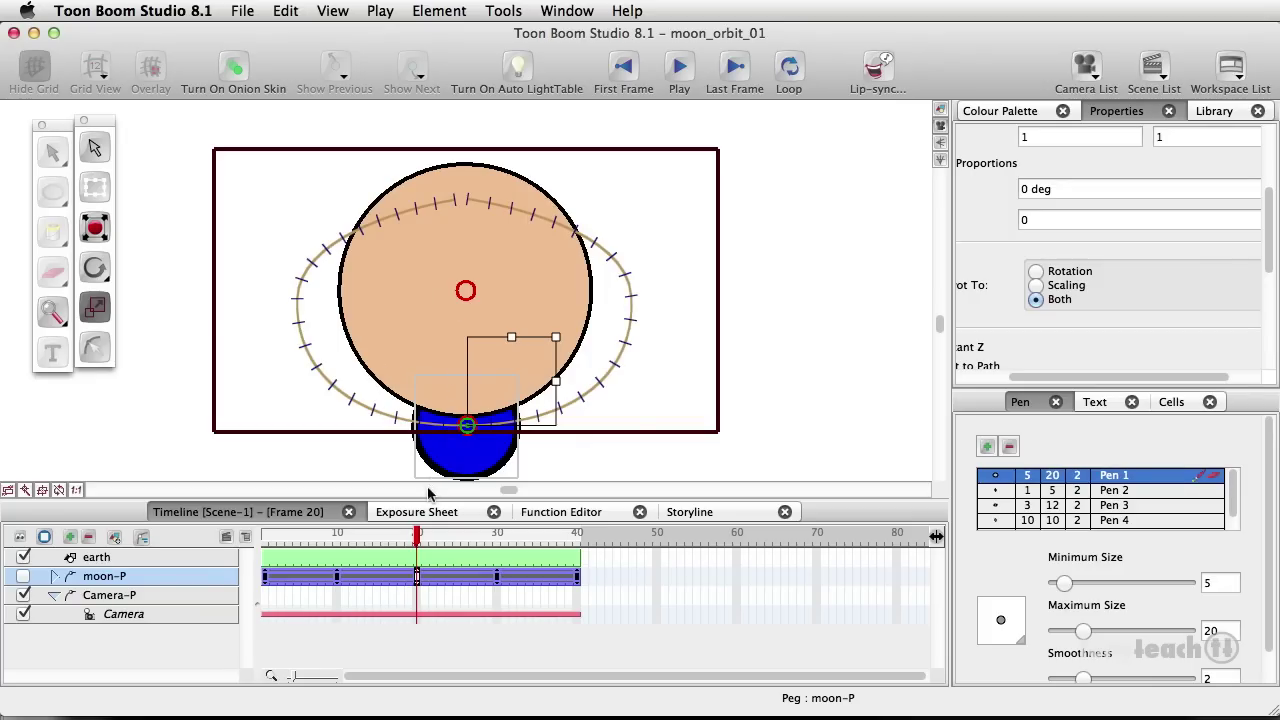
pyautogui.click(95, 189)
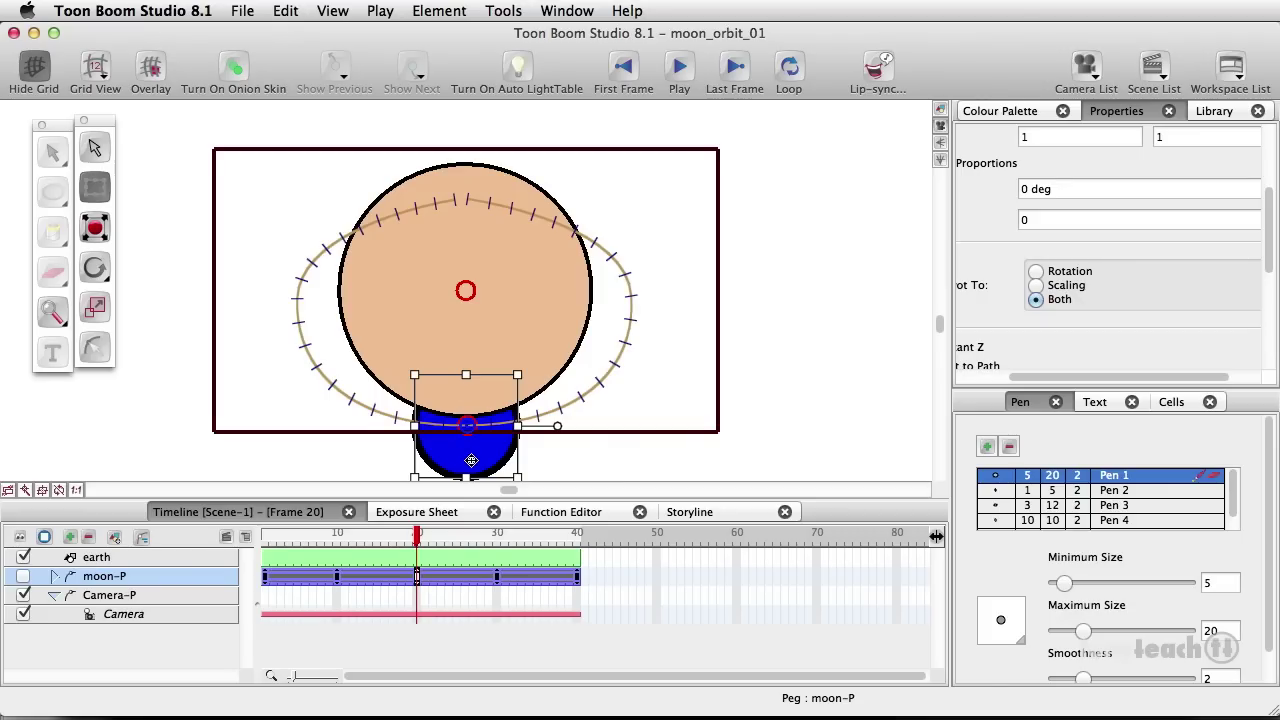
pyautogui.press('alt')
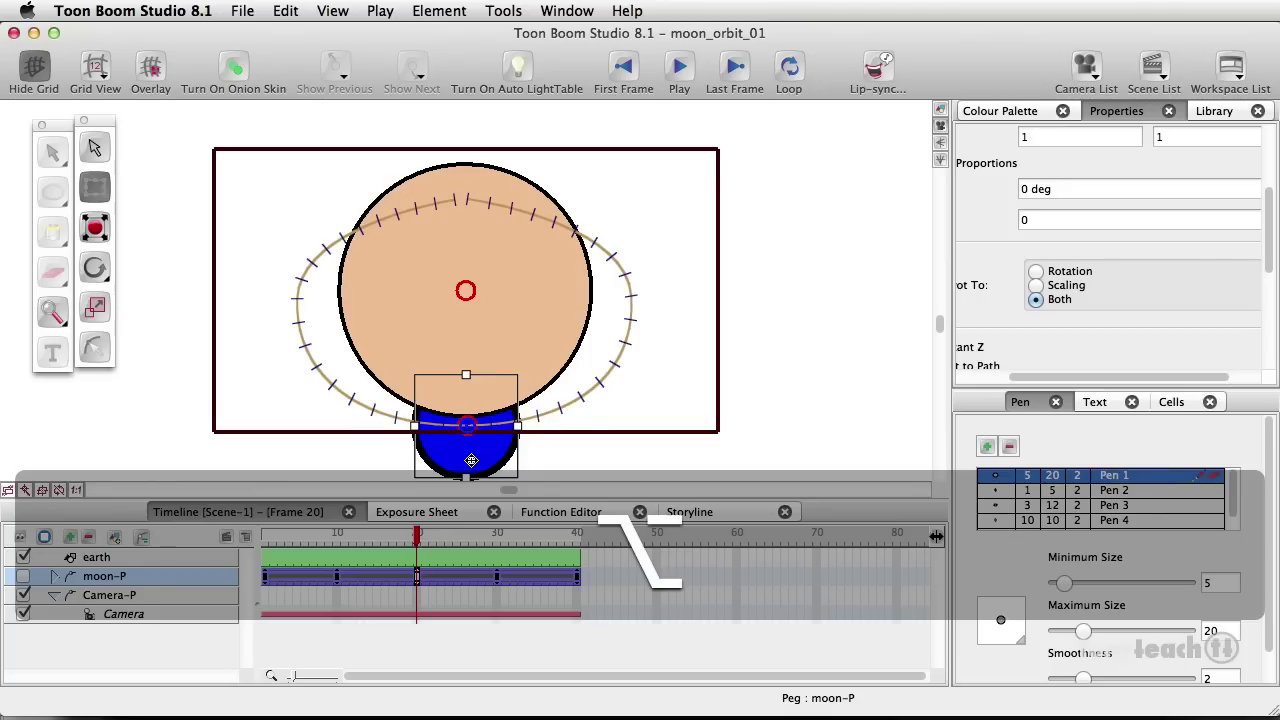
pyautogui.hotkey('alt', 'Down')
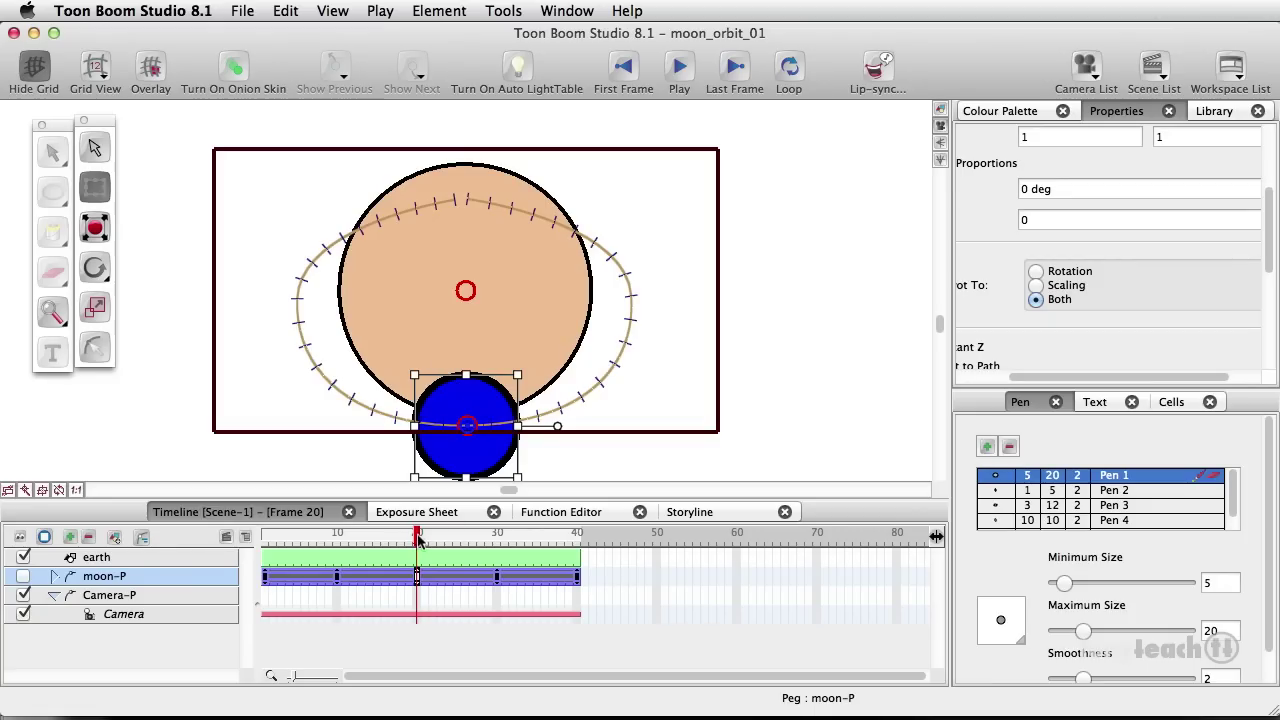
pyautogui.moveTo(418, 540); pyautogui.dragTo(494, 545)
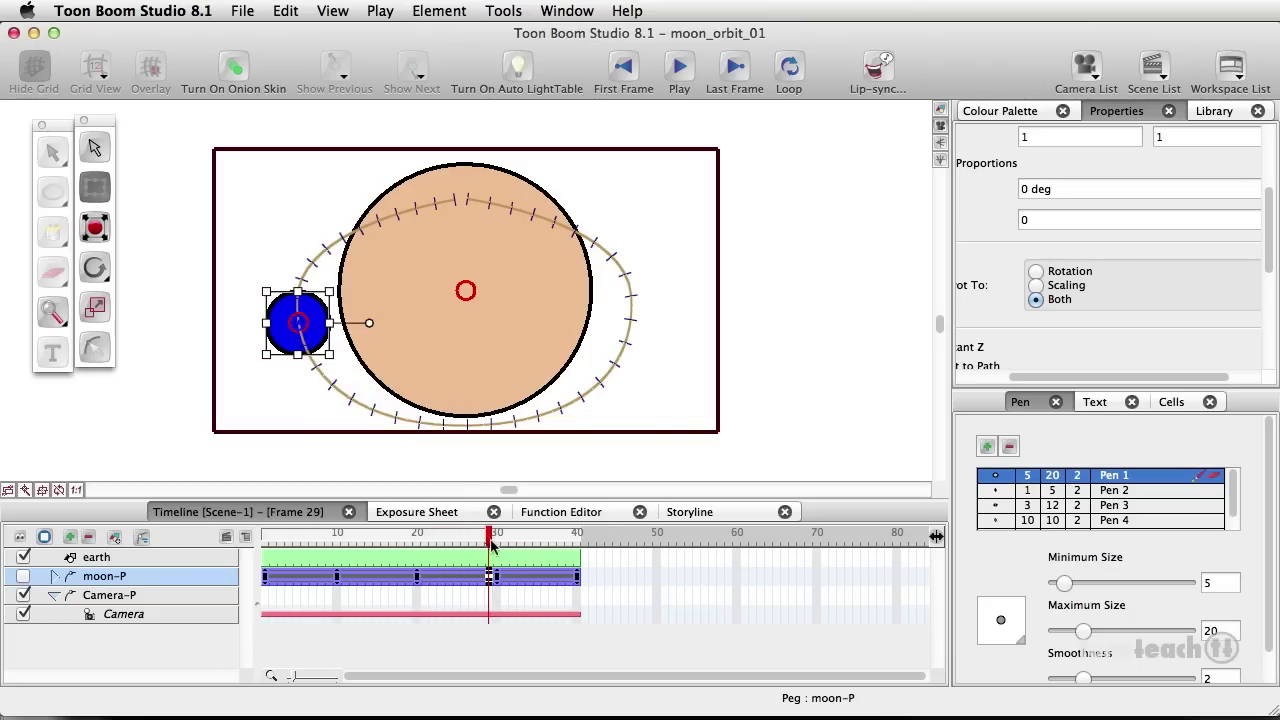
pyautogui.moveTo(494, 545)
pyautogui.mouseDown()
pyautogui.moveTo(420, 553)
pyautogui.moveTo(577, 553)
pyautogui.mouseUp()
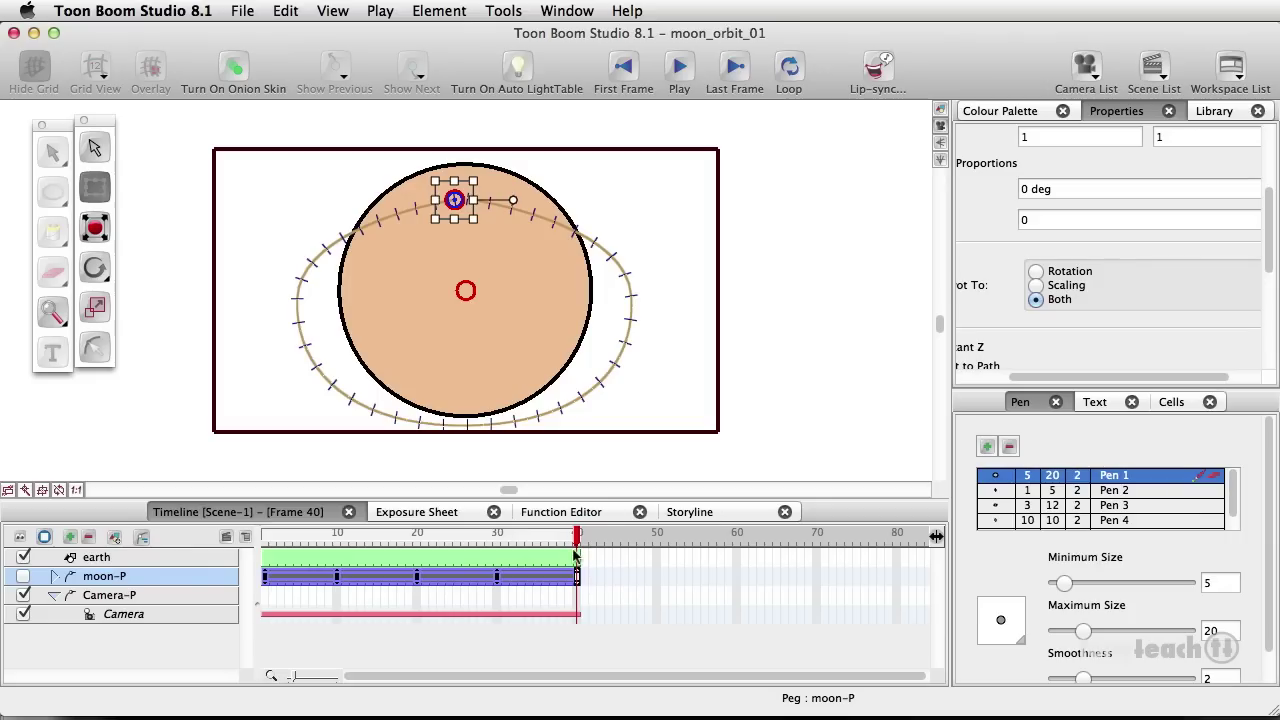
pyautogui.click(266, 580)
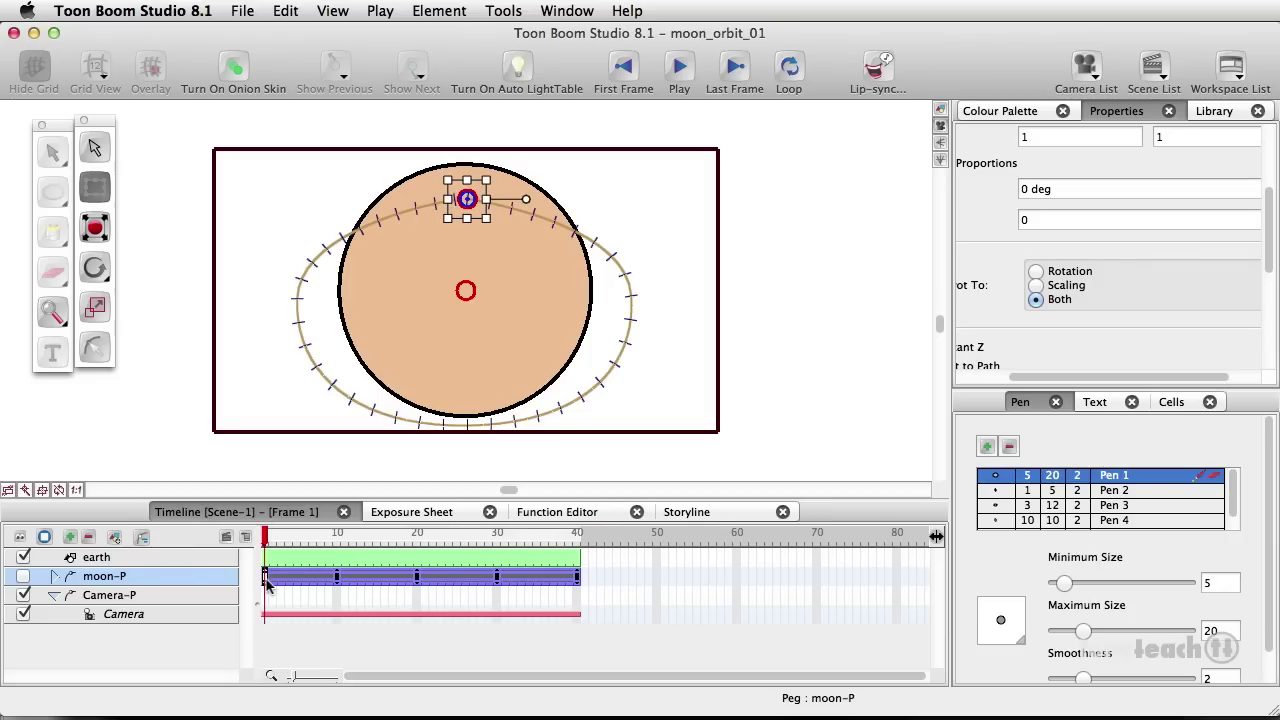
pyautogui.click(417, 577)
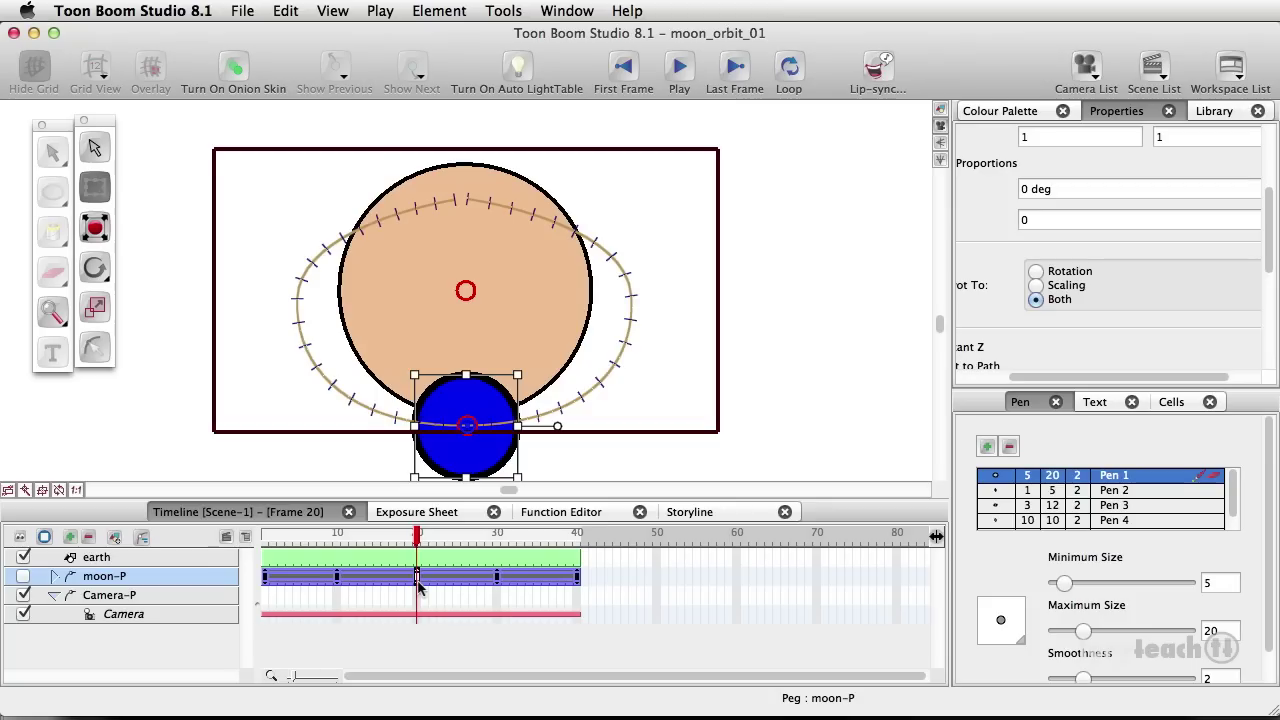
pyautogui.click(337, 578)
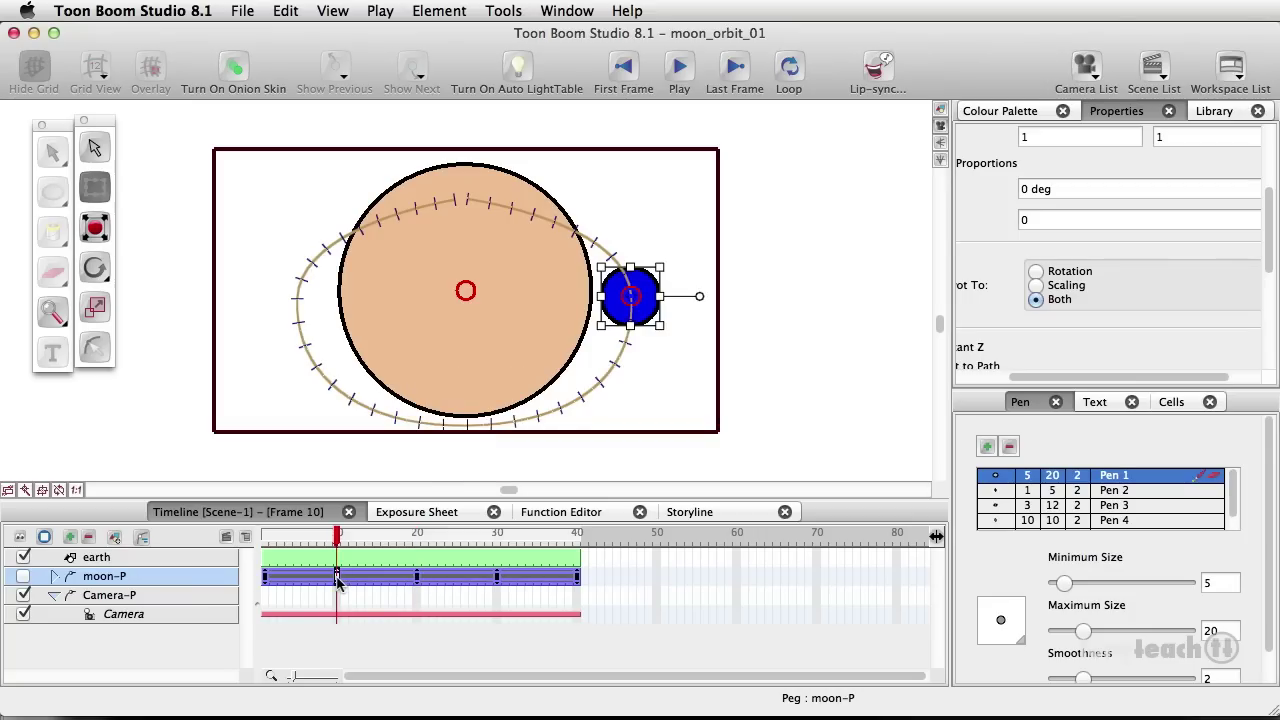
pyautogui.click(417, 578)
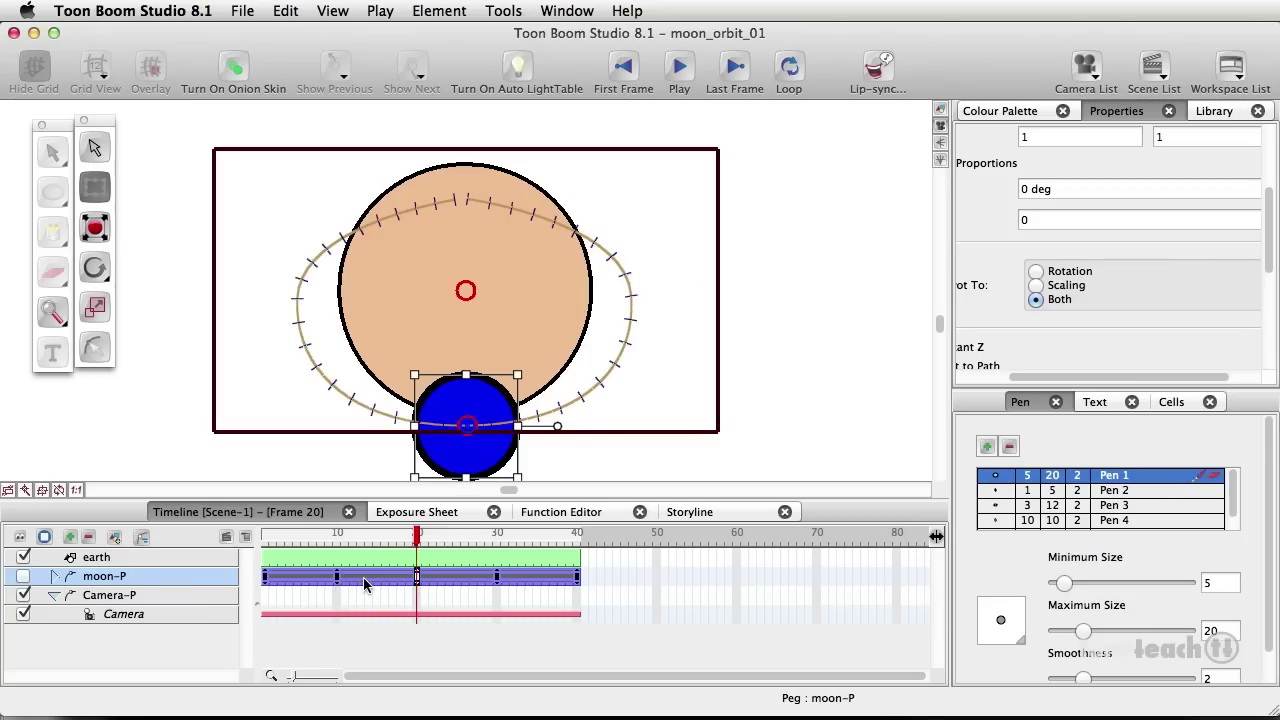
pyautogui.moveTo(417, 536); pyautogui.dragTo(338, 541)
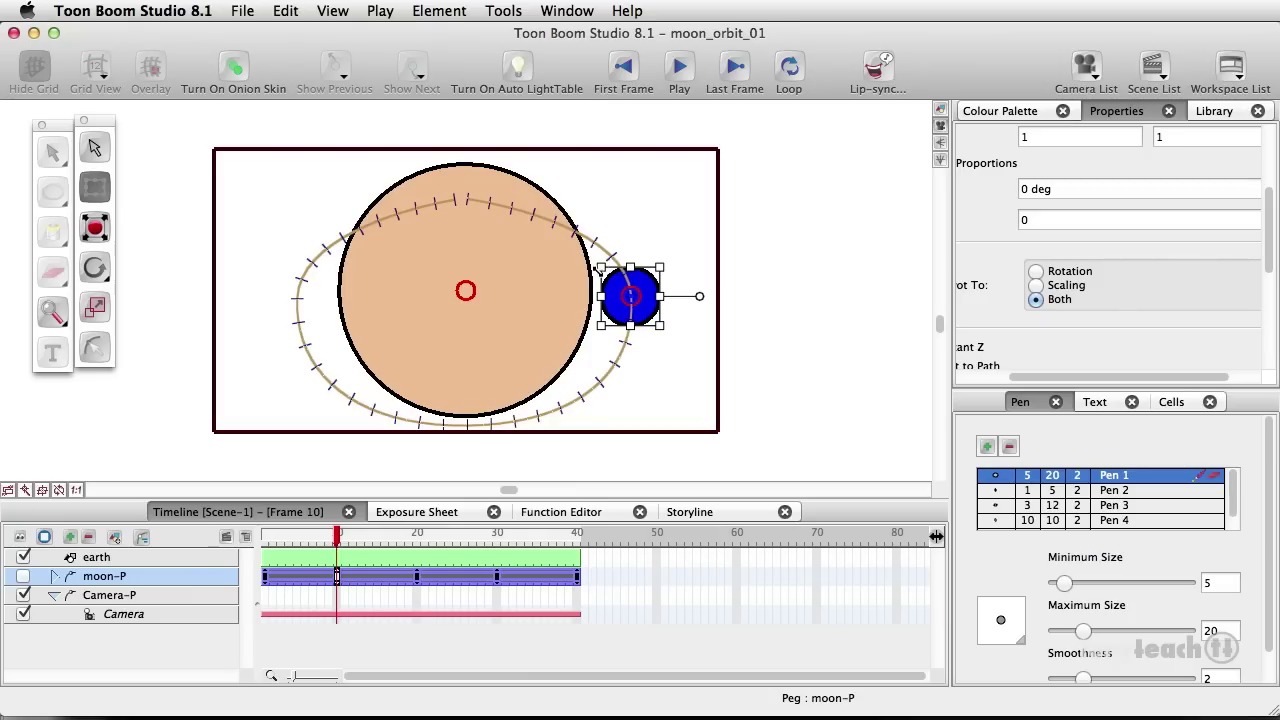
pyautogui.moveTo(340, 541)
pyautogui.mouseDown()
pyautogui.moveTo(582, 545)
pyautogui.moveTo(265, 545)
pyautogui.mouseUp()
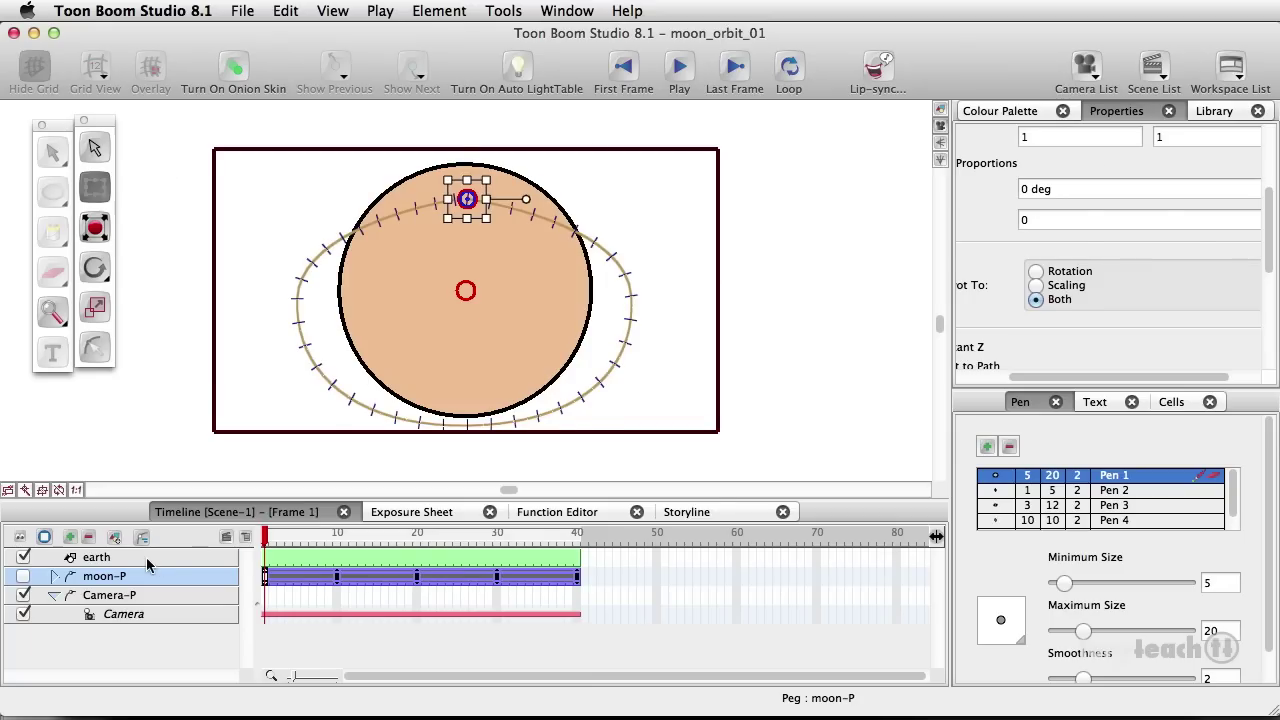
pyautogui.click(146, 559)
# Deselect the earth, keep the standard Select mode, and hide the canvas grid
pyautogui.click(150, 326)
pyautogui.click(60, 155)
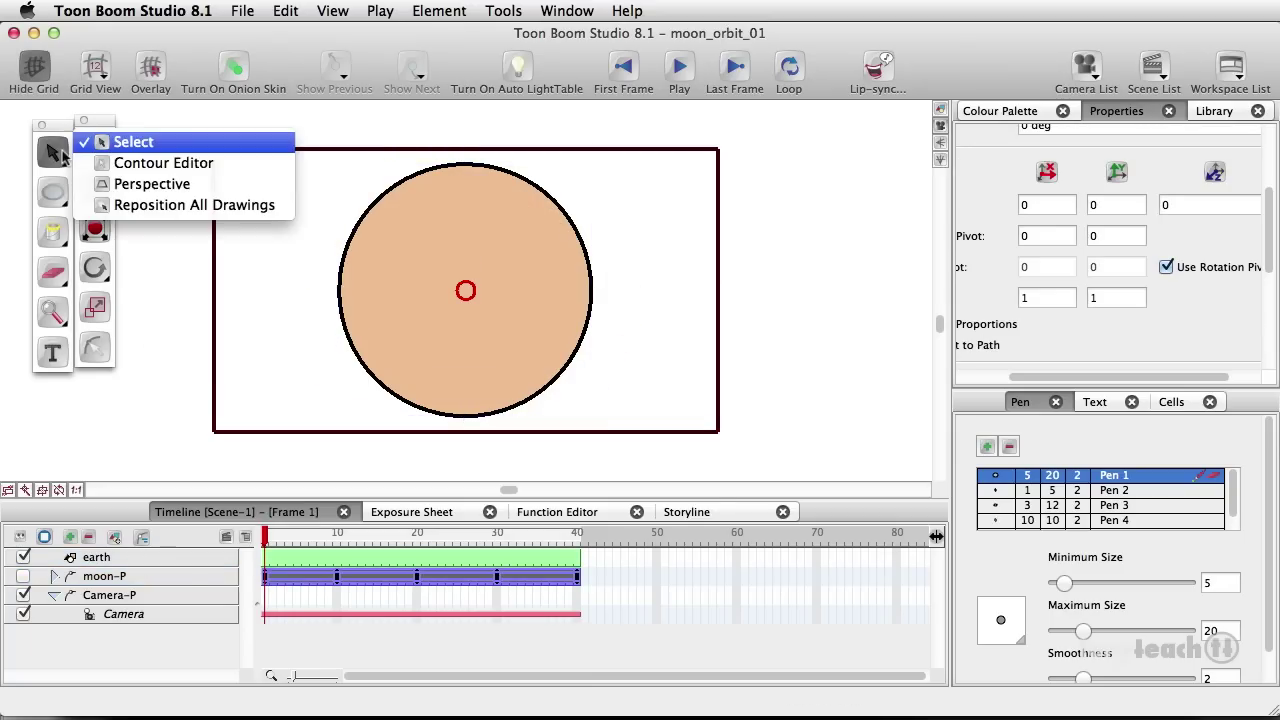
pyautogui.click(124, 142)
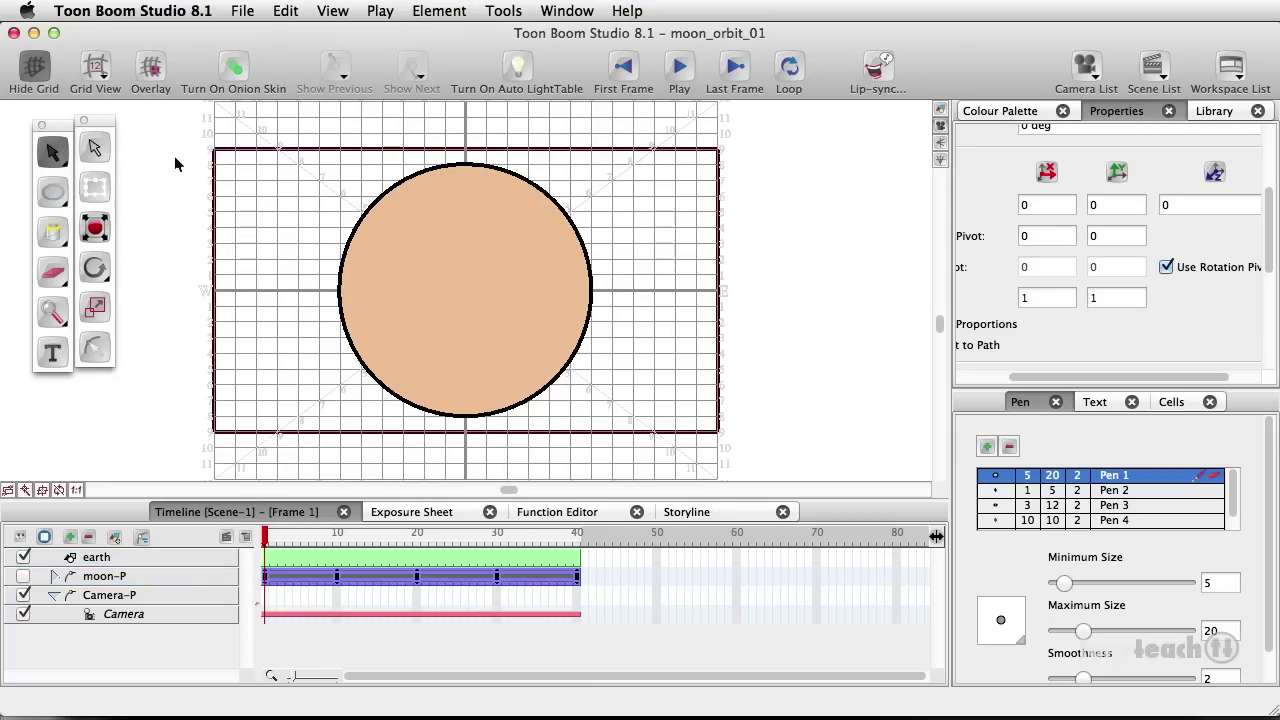
pyautogui.click(28, 68)
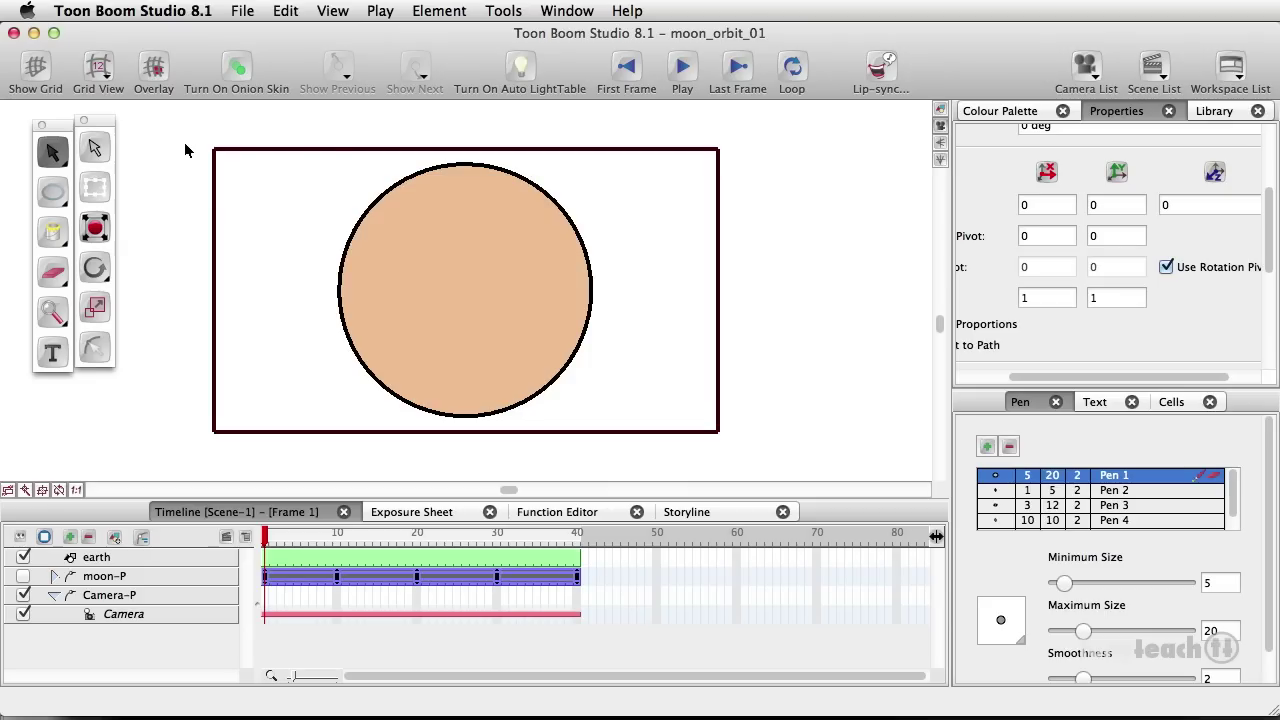
# Turn on looping and preview the orbit animation, stopping at frame 29
pyautogui.click(792, 72)
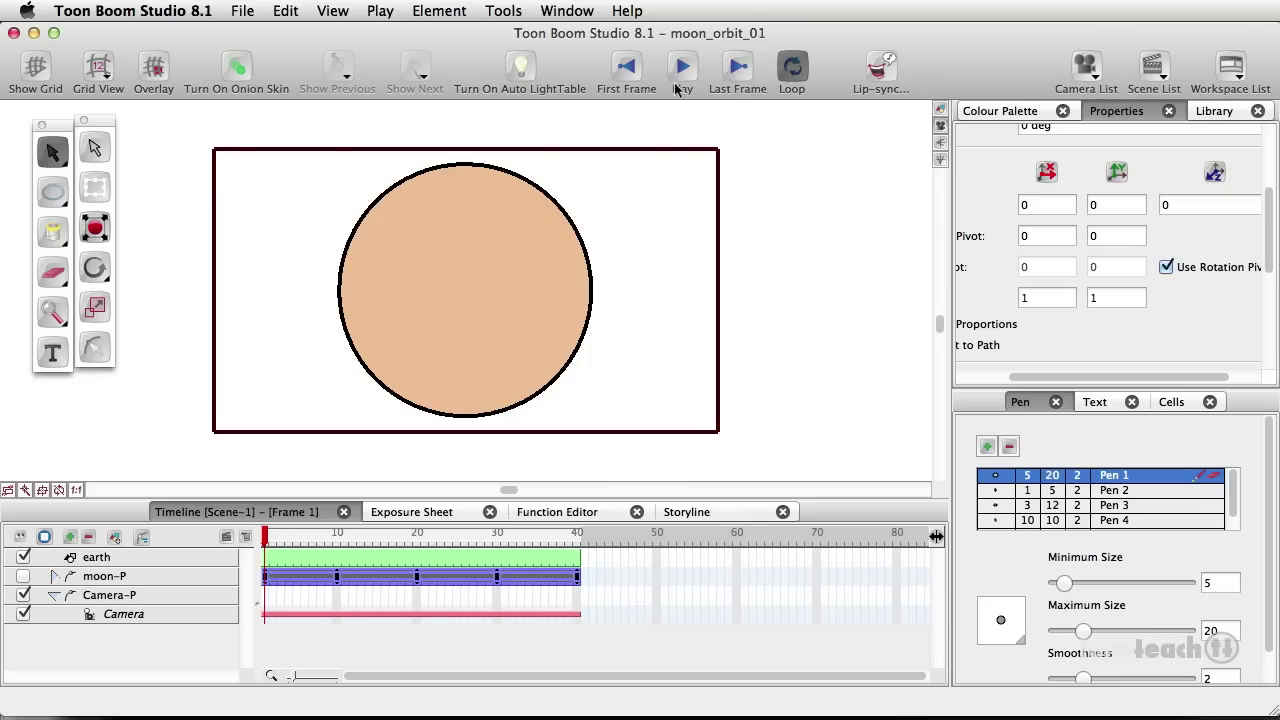
pyautogui.click(678, 70)
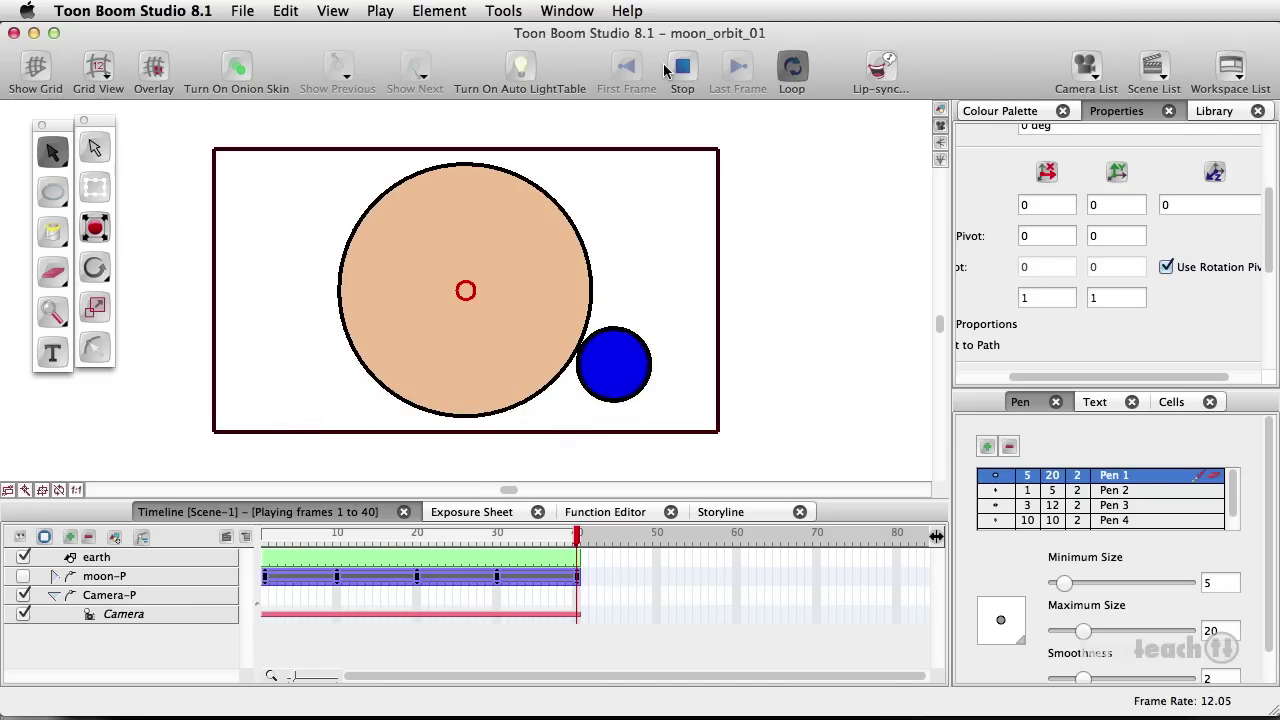
pyautogui.click(688, 70)
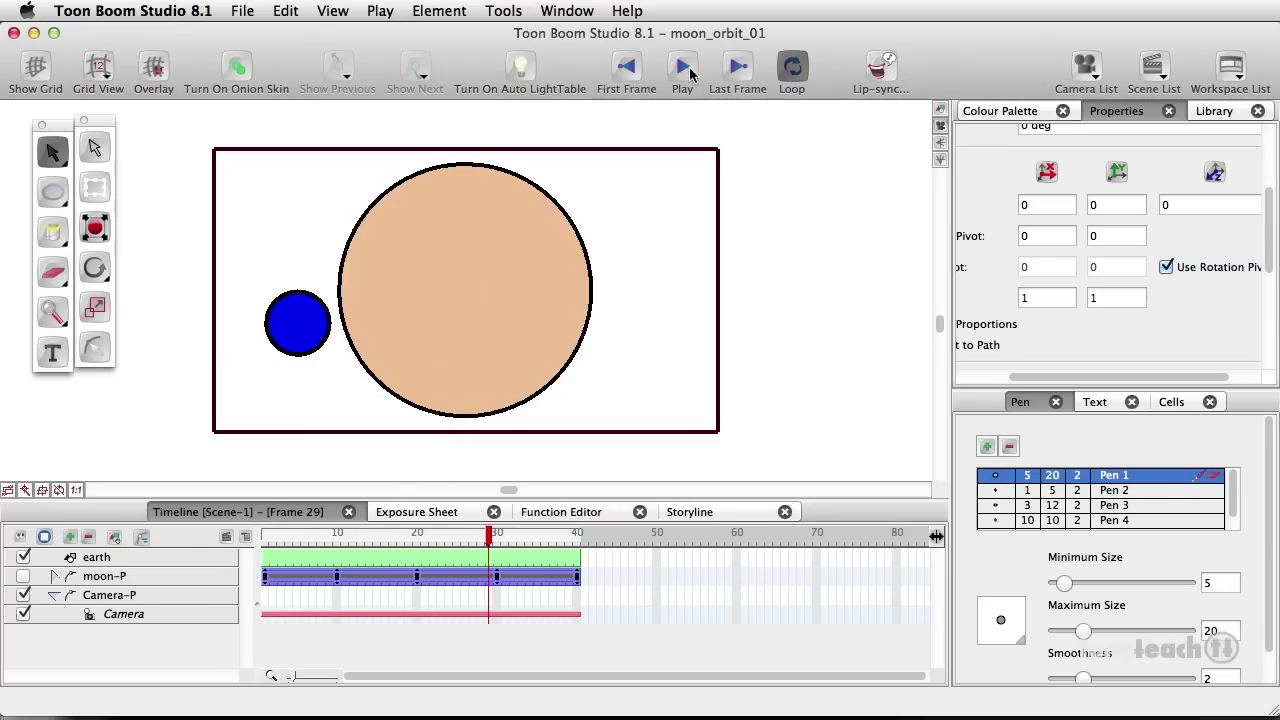